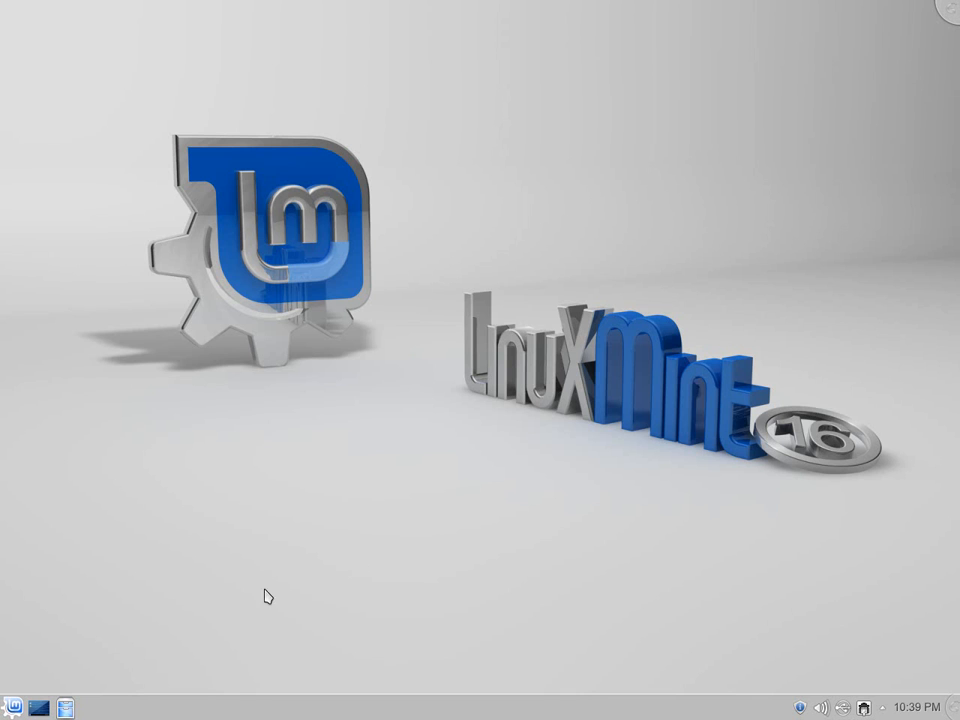
# Open the Downloads folder in the Dolphin file manager and locate the photo 20140507_214422.jpg.
pyautogui.click(65, 707)
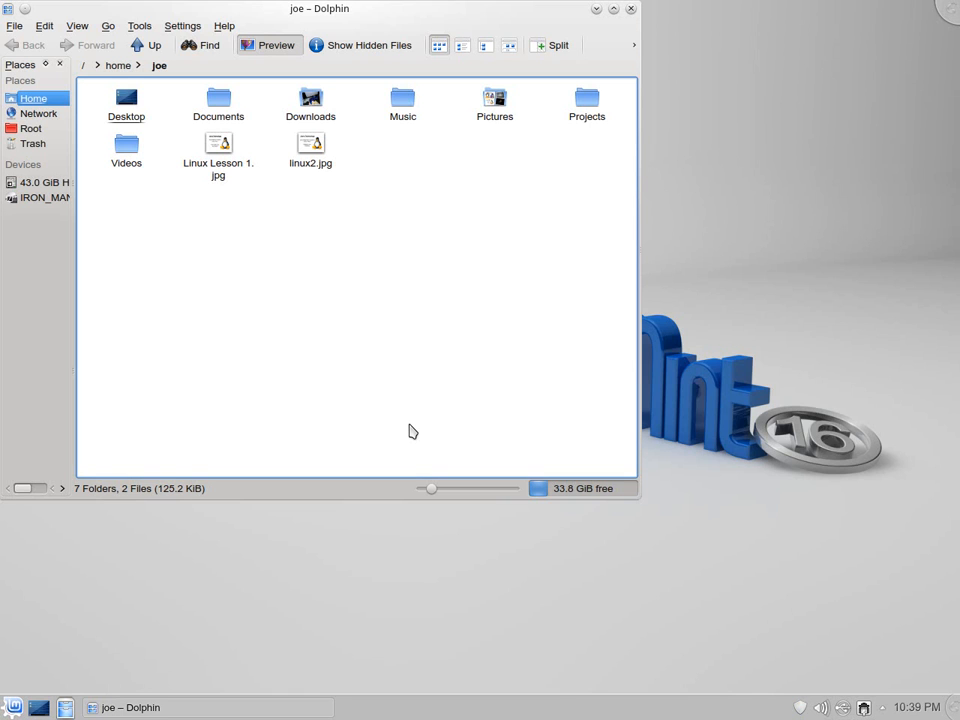
pyautogui.click(308, 100)
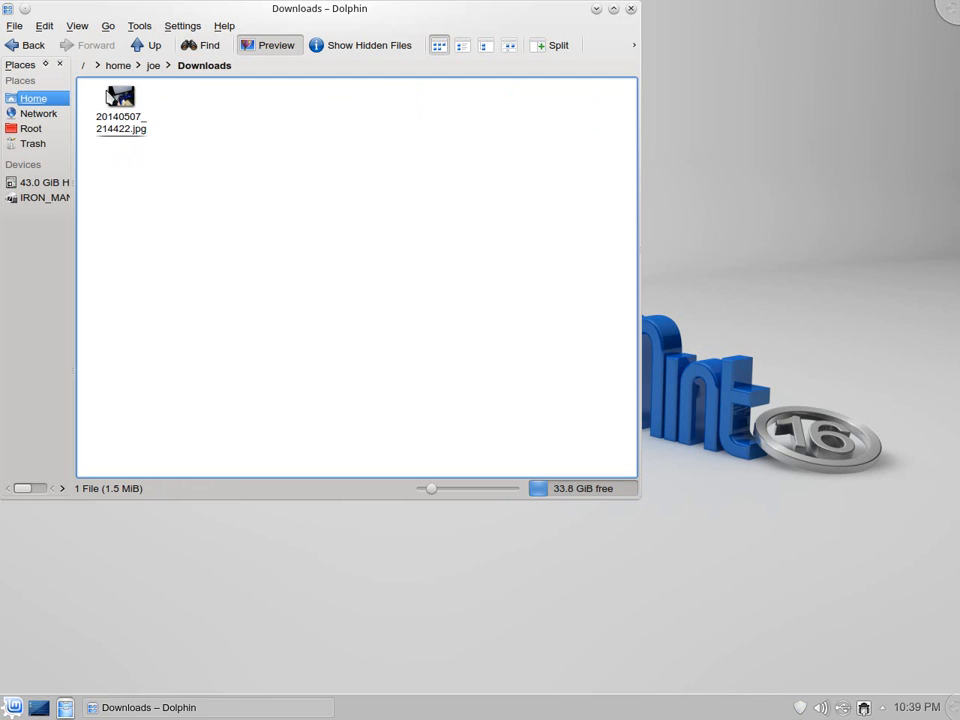
pyautogui.moveTo(118, 97)
# Look up the monitor's list of display resolutions in System Settings, then close the settings.
pyautogui.click(14, 708)
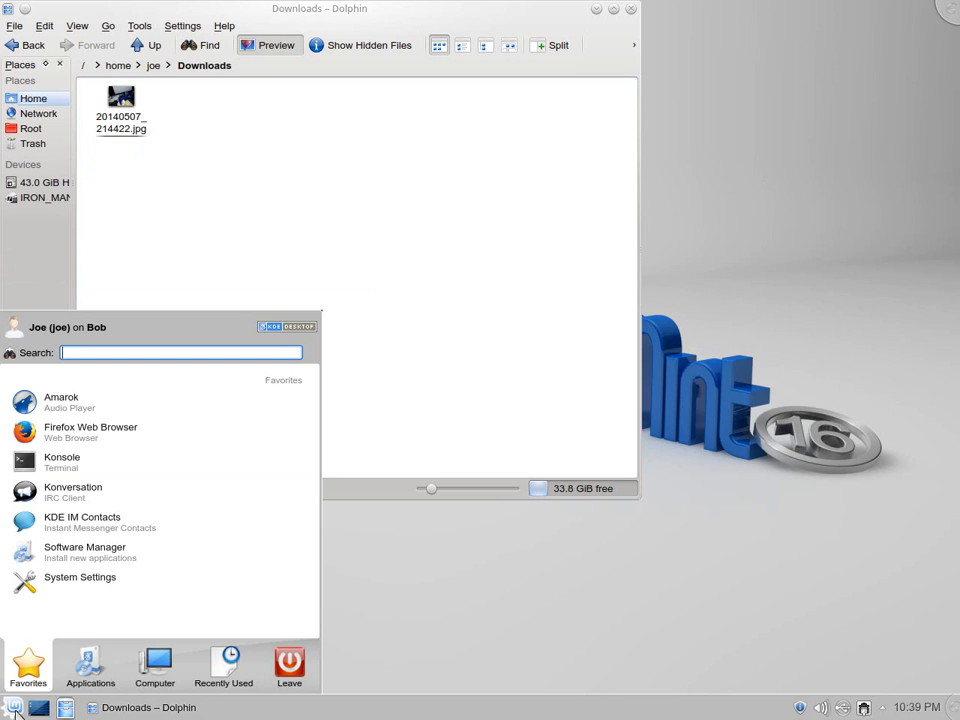
pyautogui.click(87, 586)
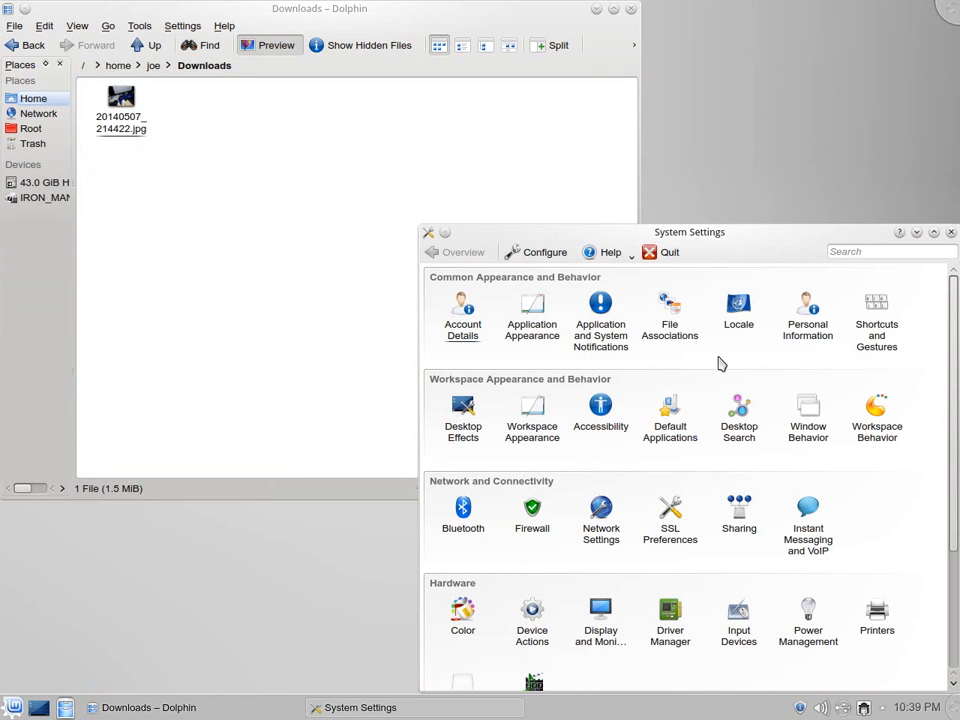
pyautogui.click(601, 620)
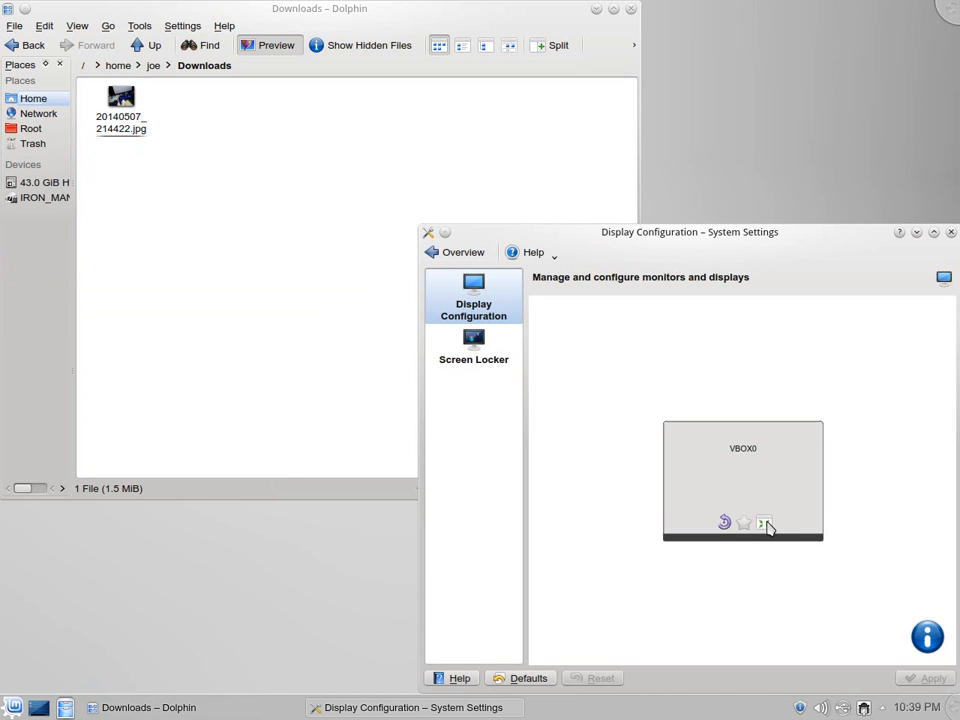
pyautogui.click(768, 524)
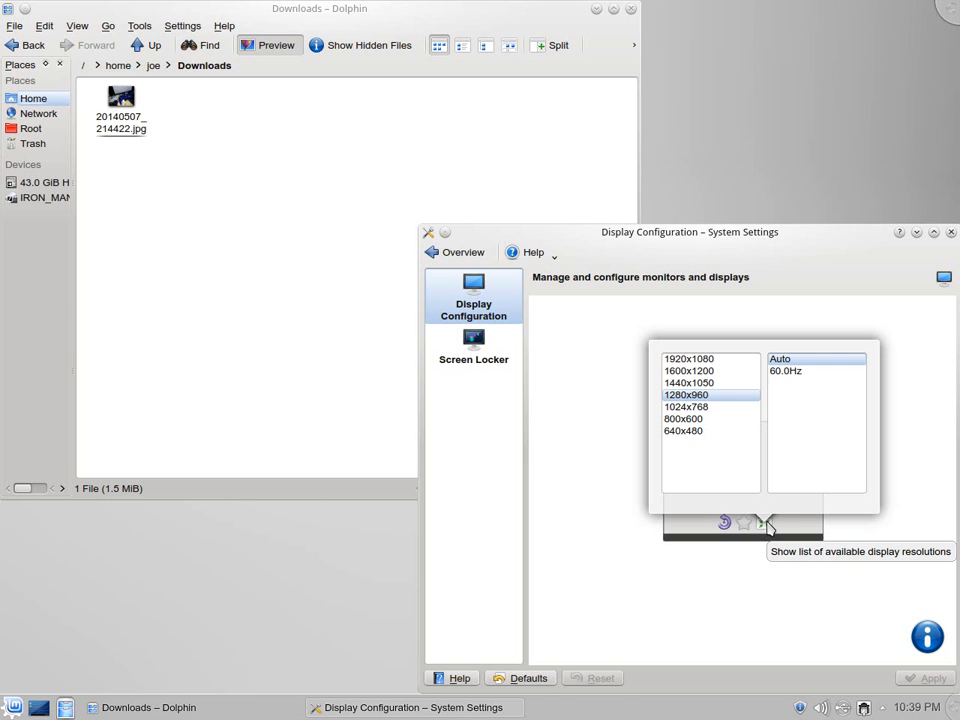
pyautogui.click(951, 232)
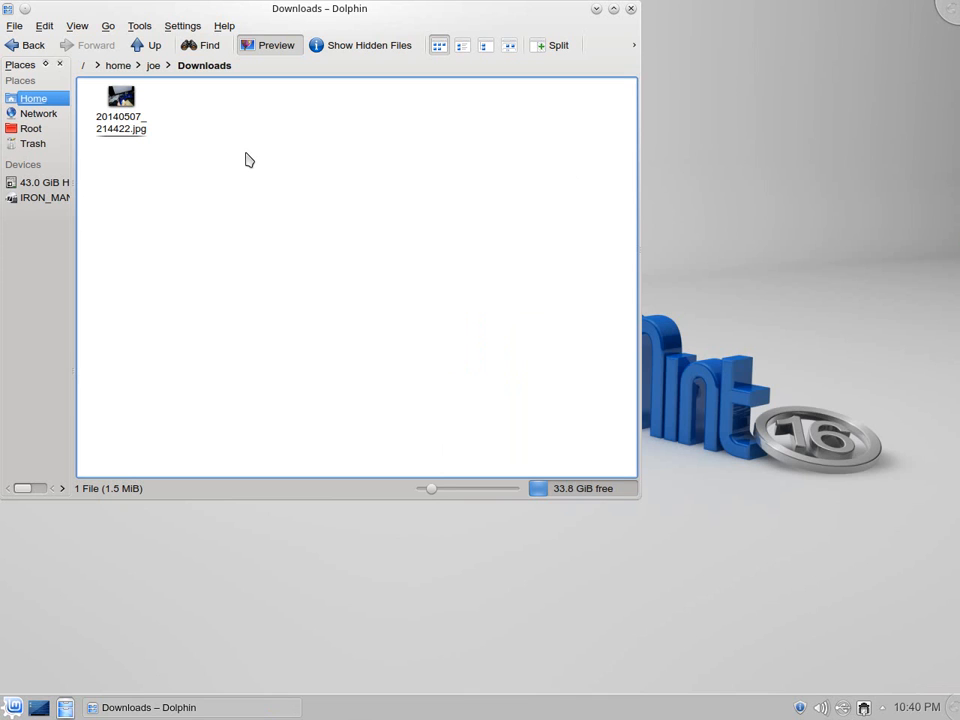
# Open 20140507_214422.jpg from the Downloads folder in GIMP Image Editor.
pyautogui.rightClick(116, 106)
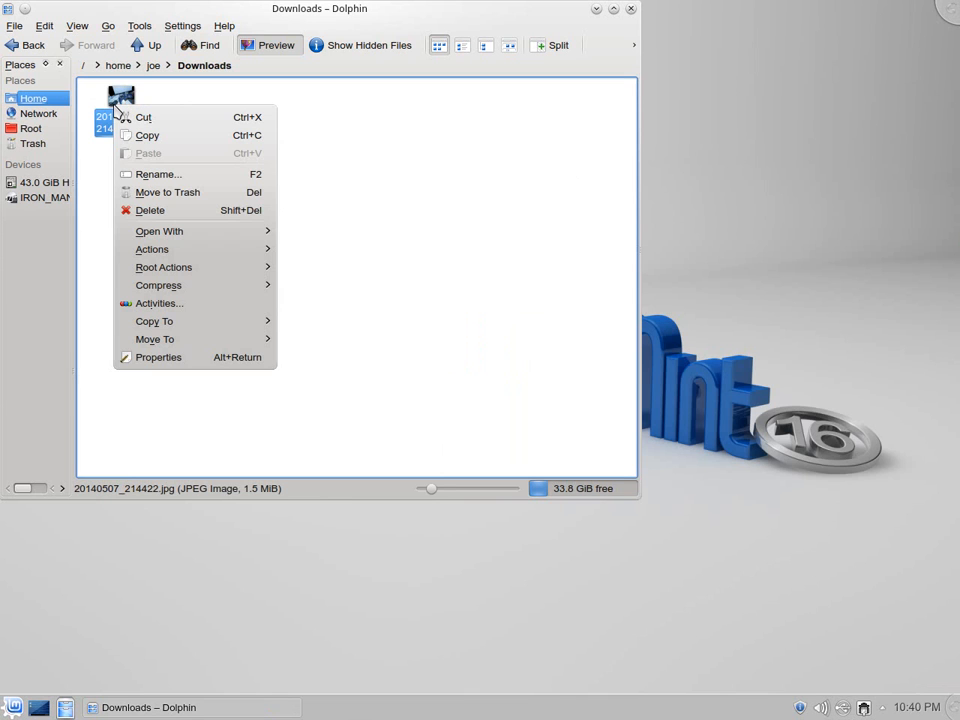
pyautogui.moveTo(198, 236)
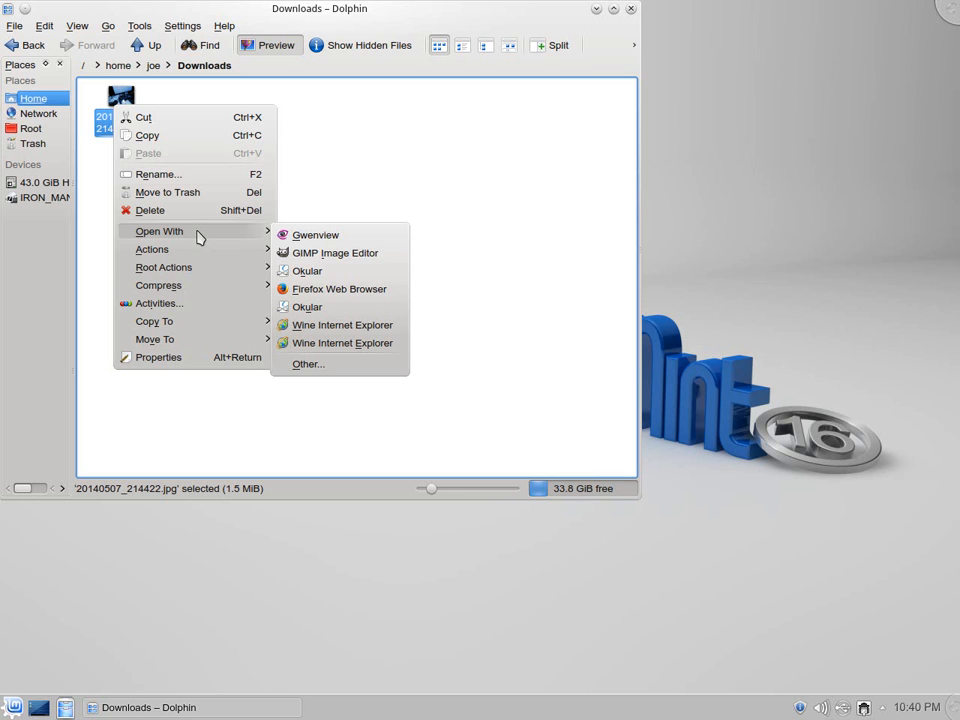
pyautogui.click(321, 254)
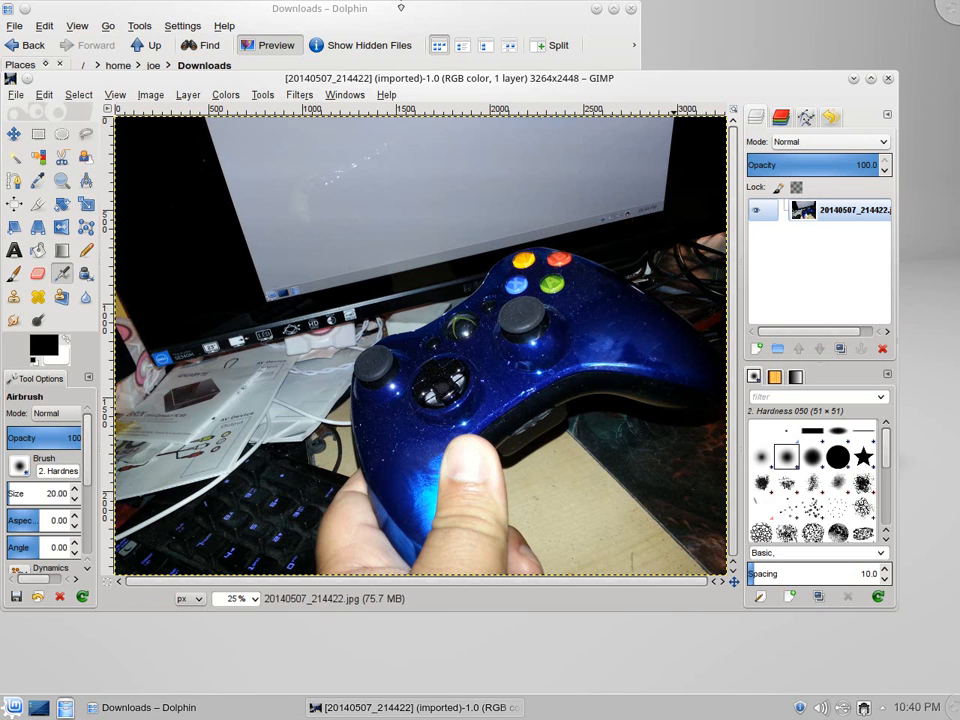
# Scale the image to 1280 × 960 pixels, keeping the proportions linked.
pyautogui.click(151, 95)
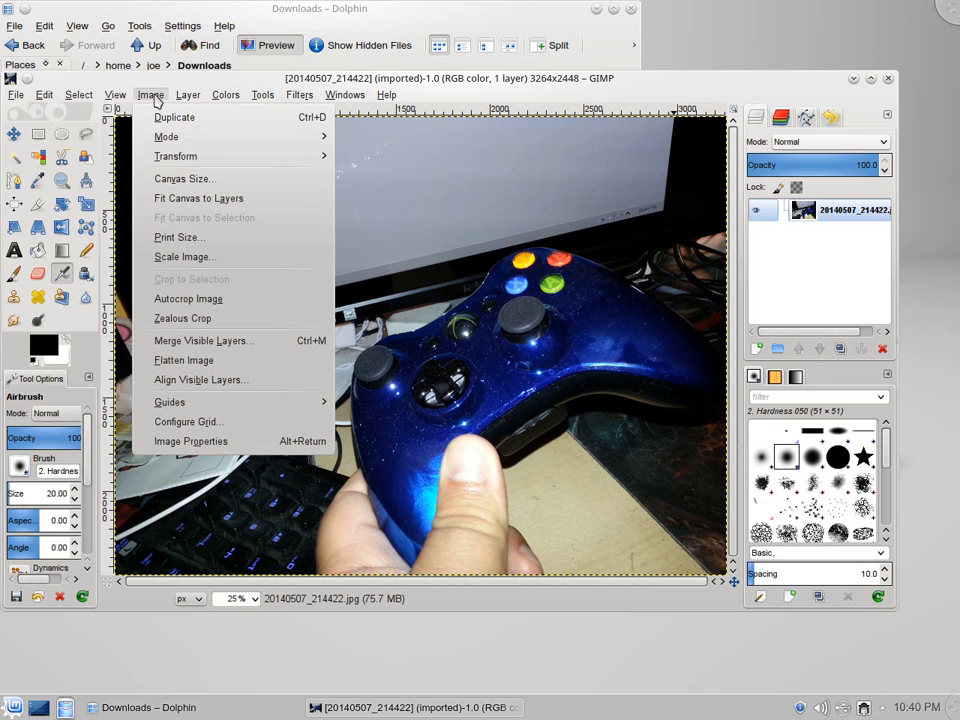
pyautogui.click(224, 258)
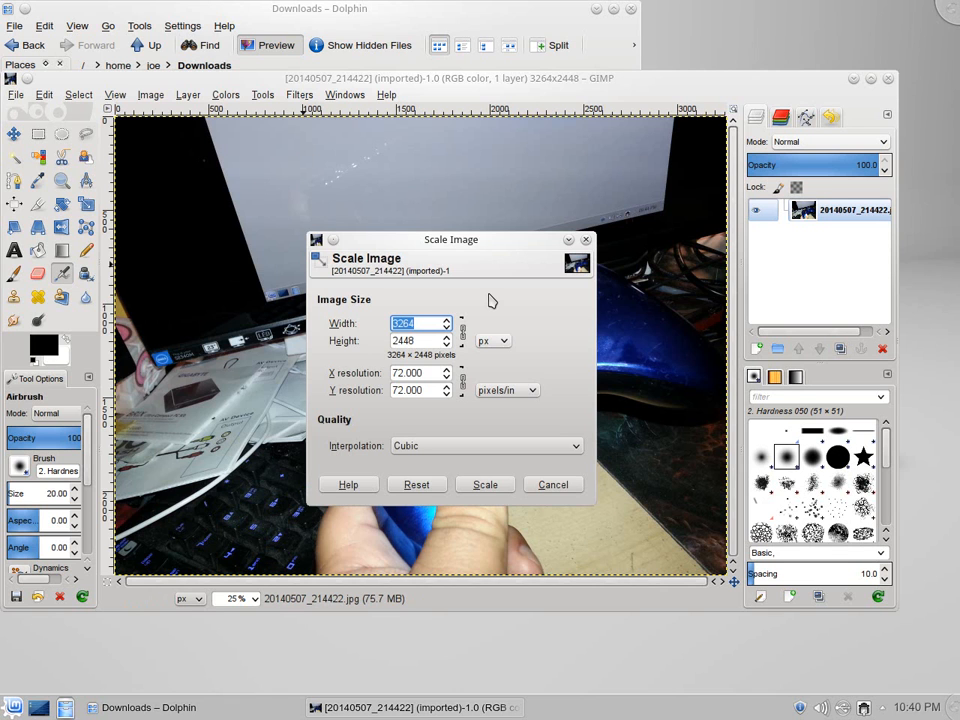
pyautogui.write('1280')
pyautogui.press('Tab')
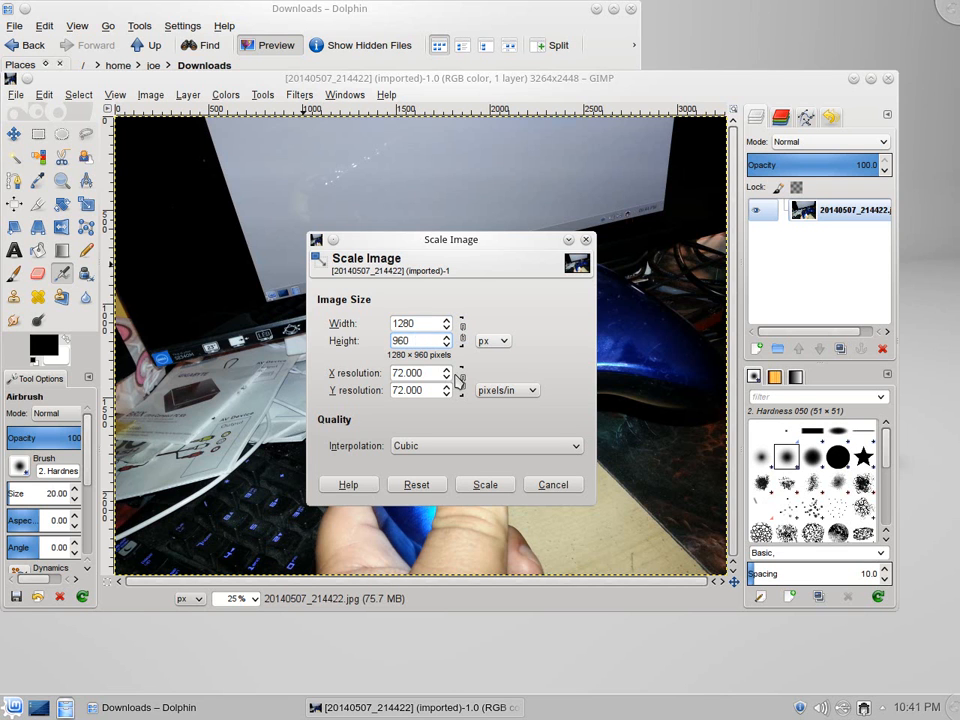
pyautogui.click(483, 485)
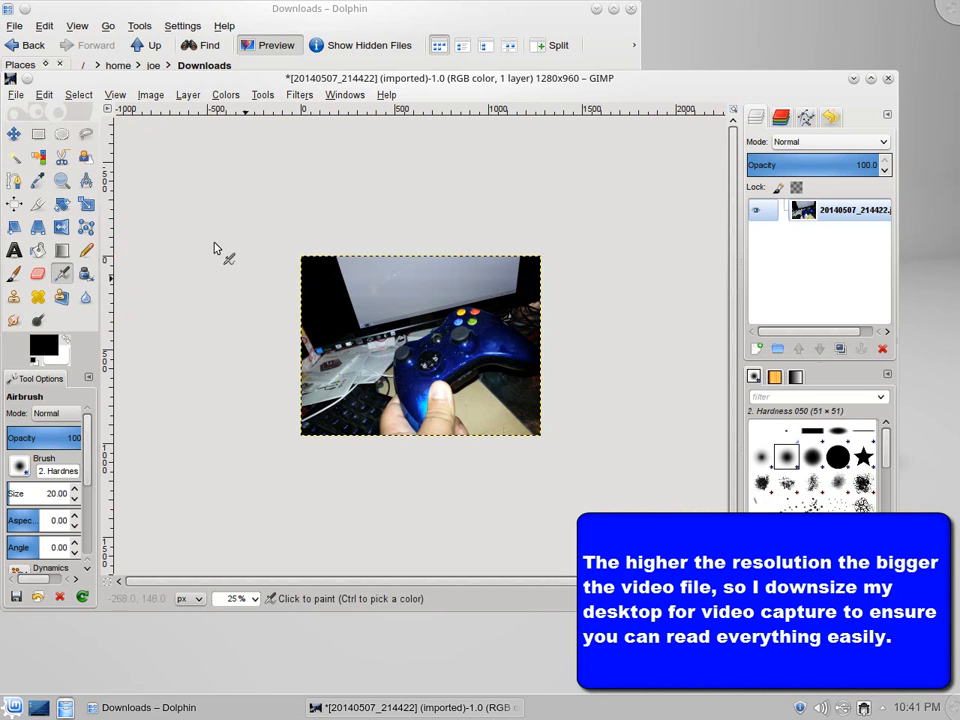
# View the scaled image at 100% zoom in a maximized window, then restore the window size.
pyautogui.click(115, 94)
pyautogui.moveTo(137, 163)
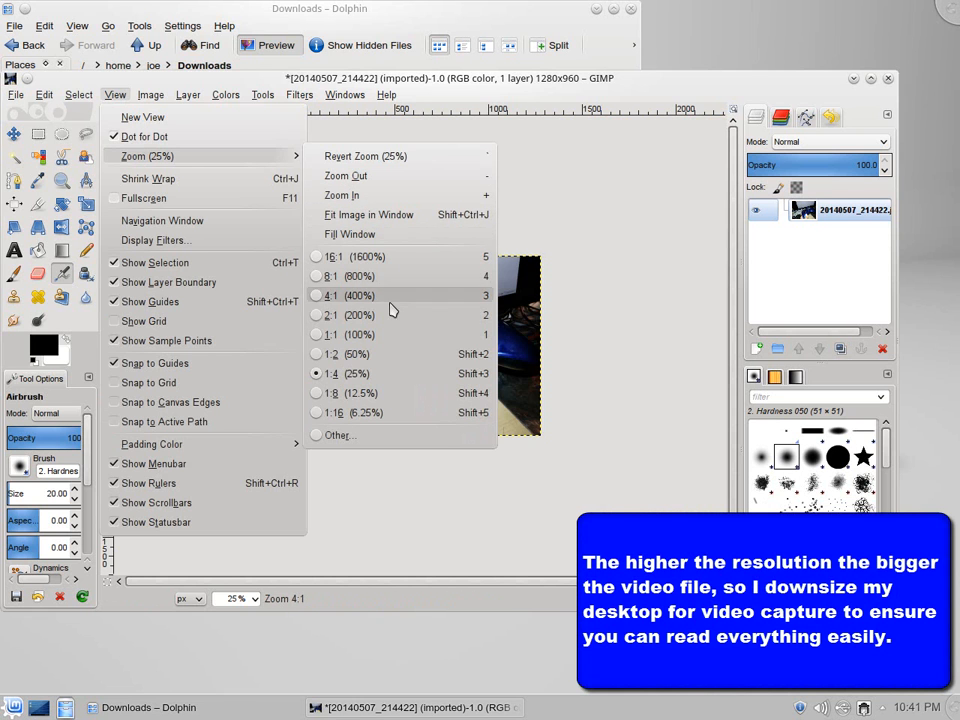
pyautogui.click(395, 340)
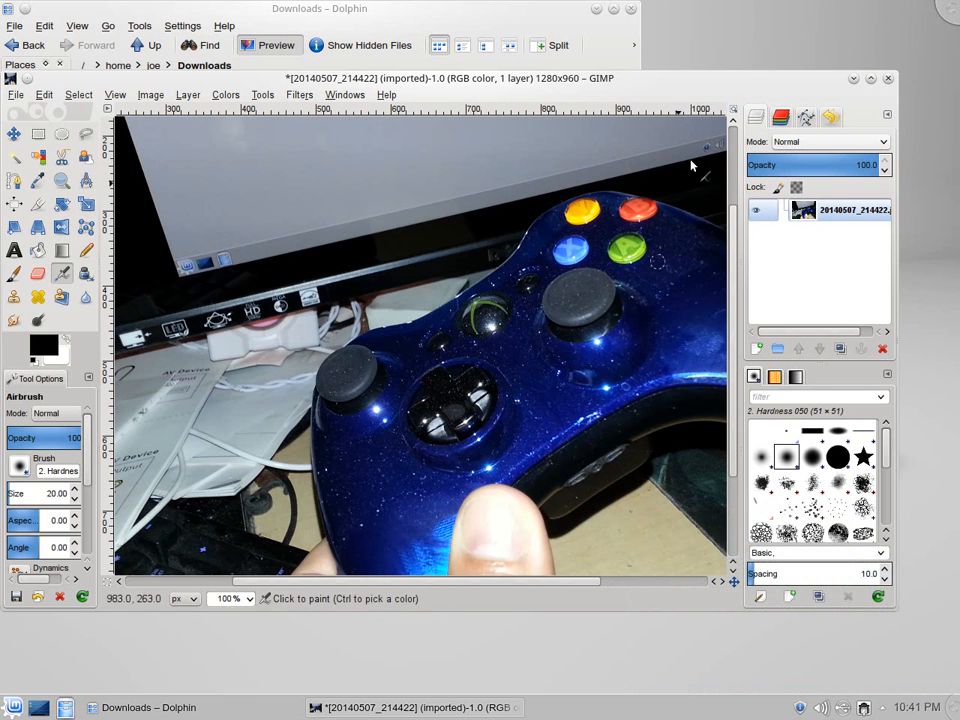
pyautogui.doubleClick(750, 82)
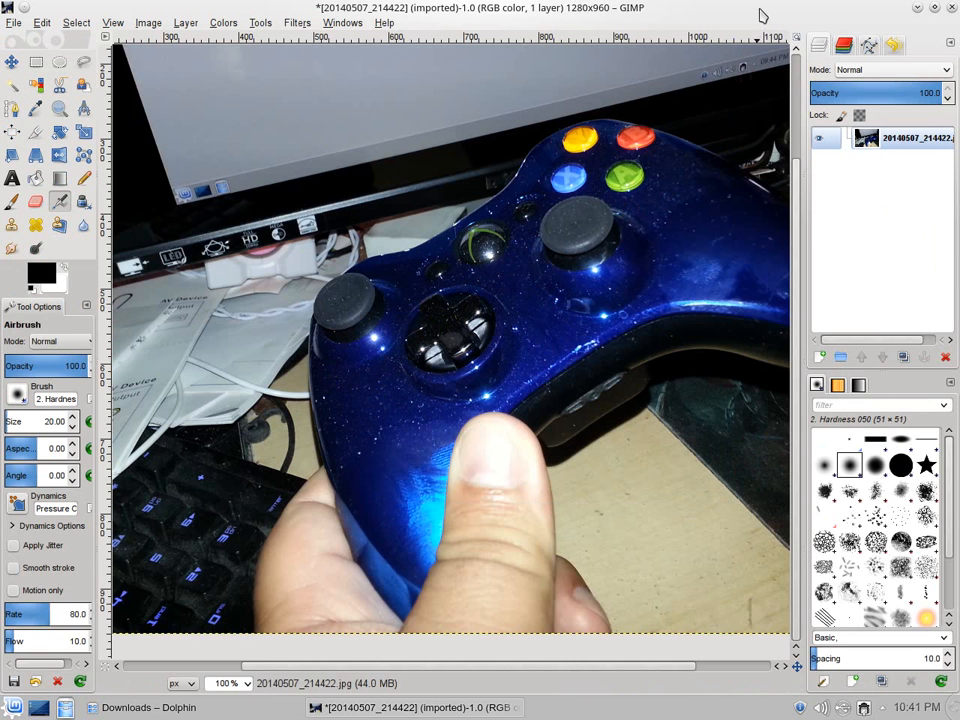
pyautogui.doubleClick(573, 10)
pyautogui.click(17, 95)
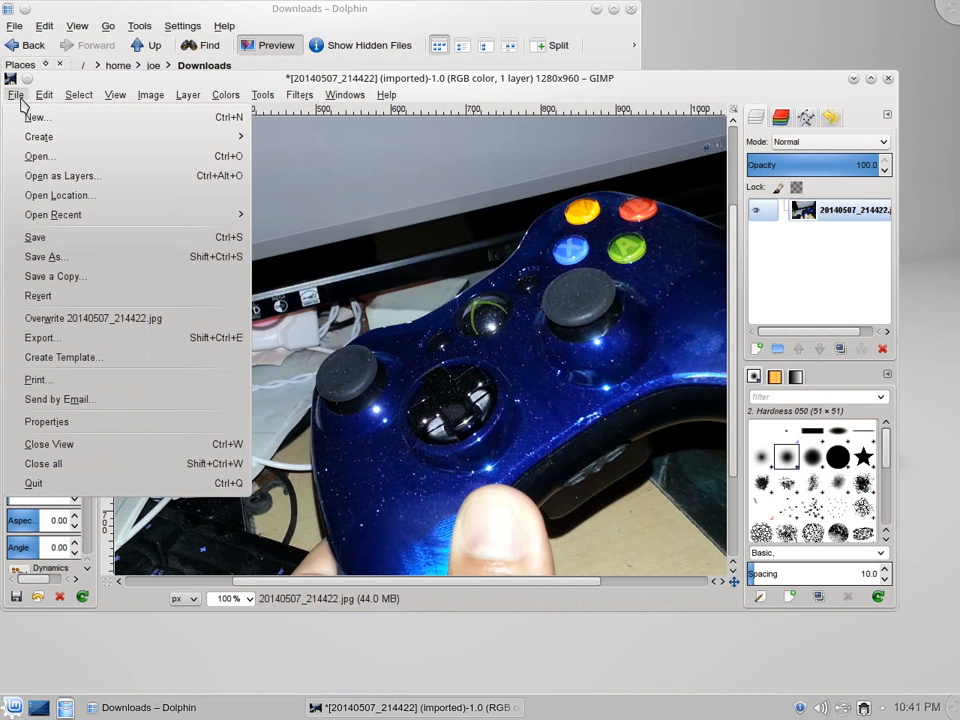
pyautogui.click(99, 242)
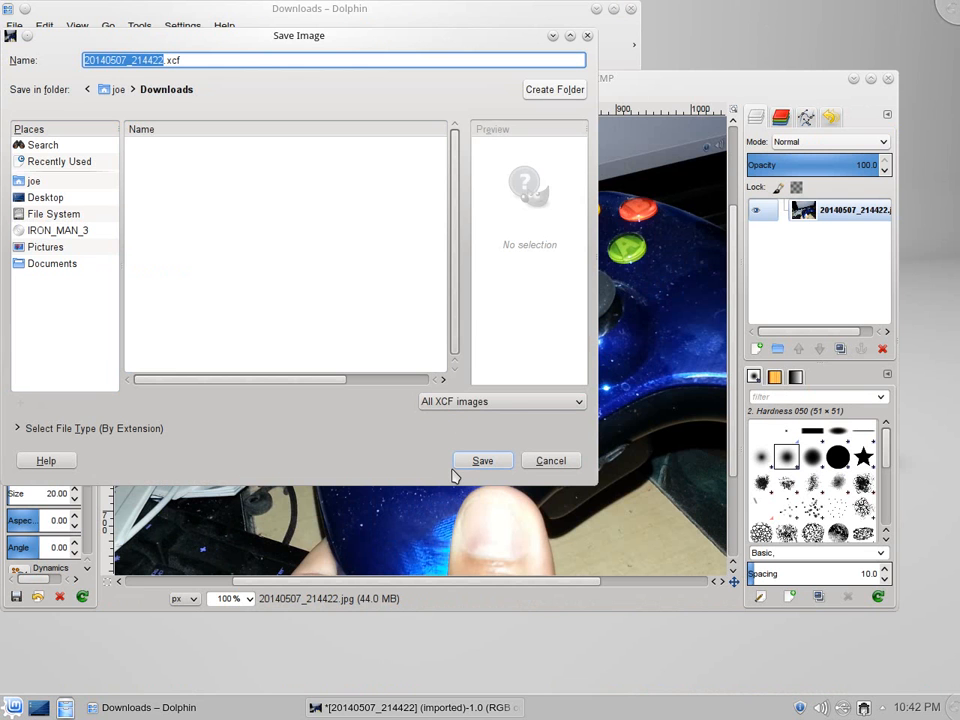
pyautogui.click(551, 461)
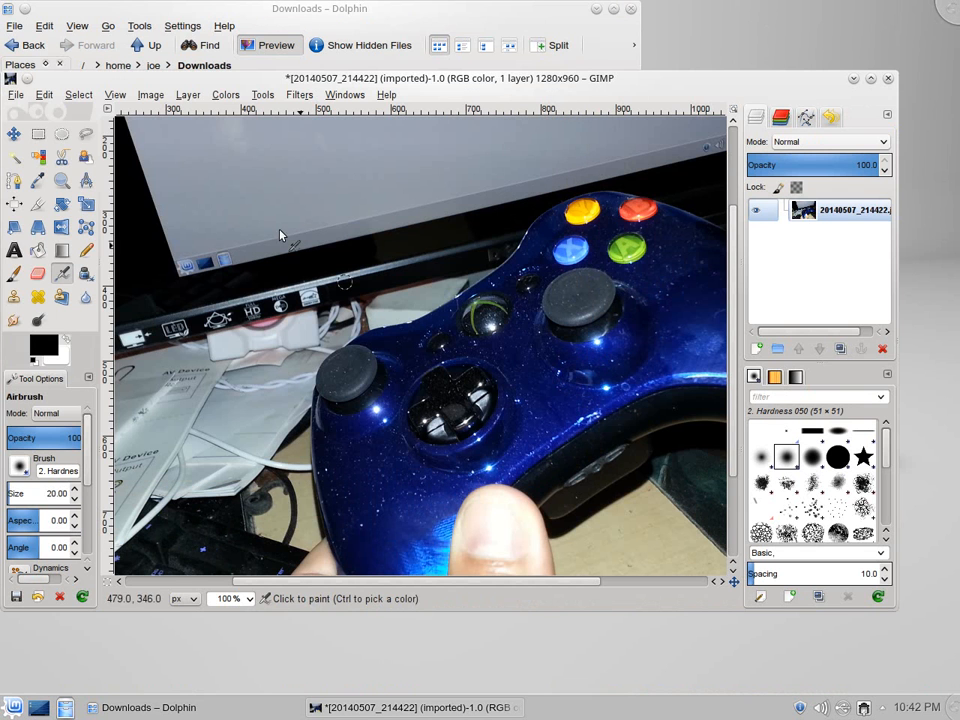
# Export the scaled image to the Downloads folder as a JPEG named baackground1.jpg.
pyautogui.click(16, 95)
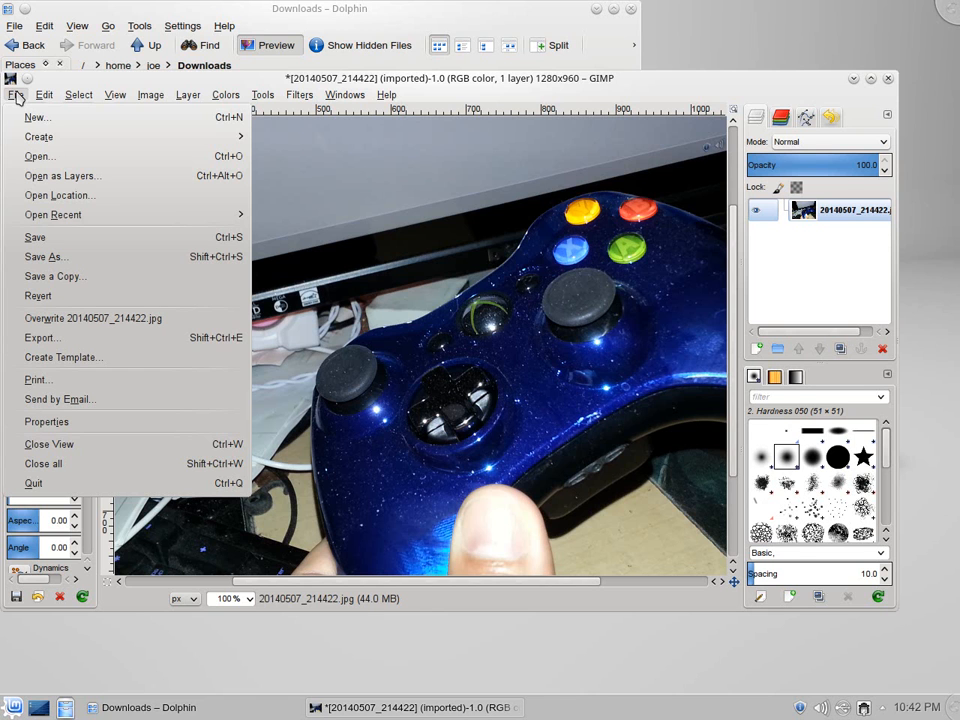
pyautogui.click(87, 343)
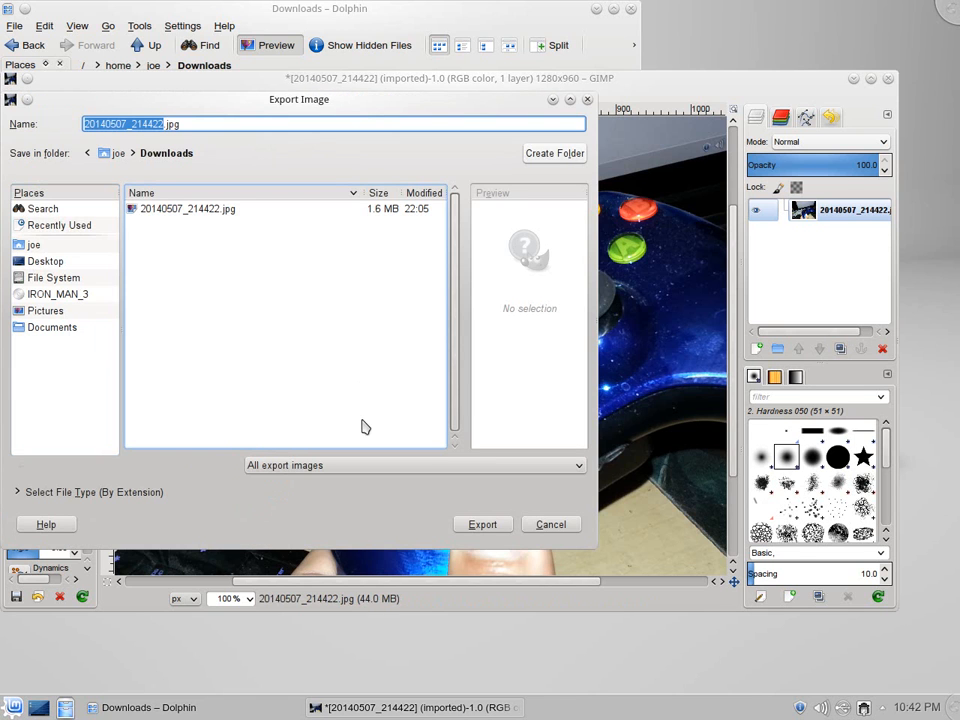
pyautogui.click(352, 465)
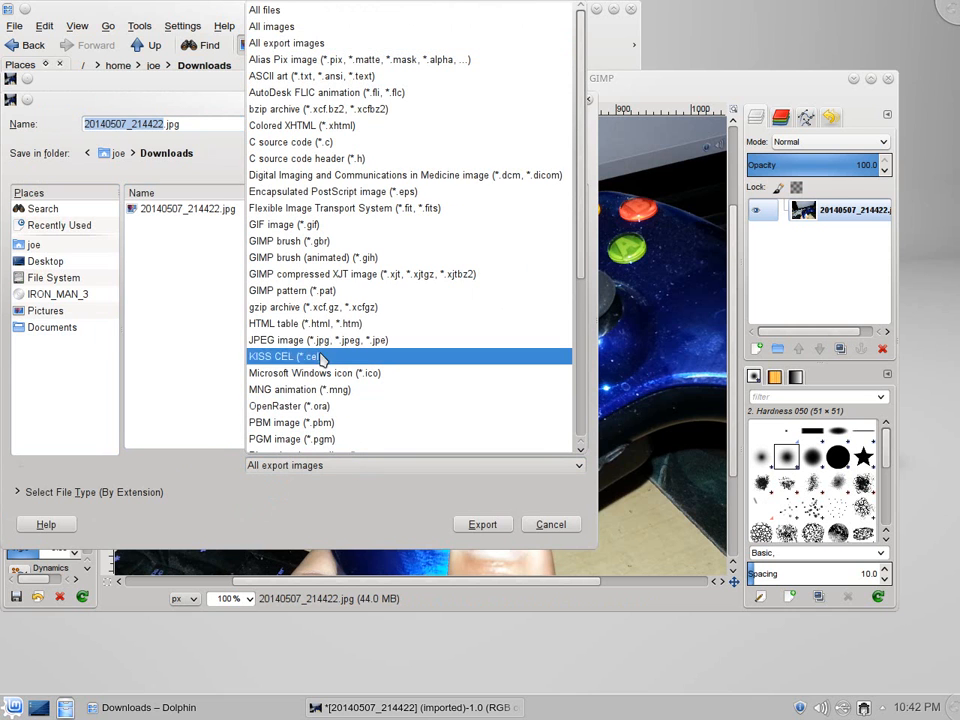
pyautogui.click(320, 343)
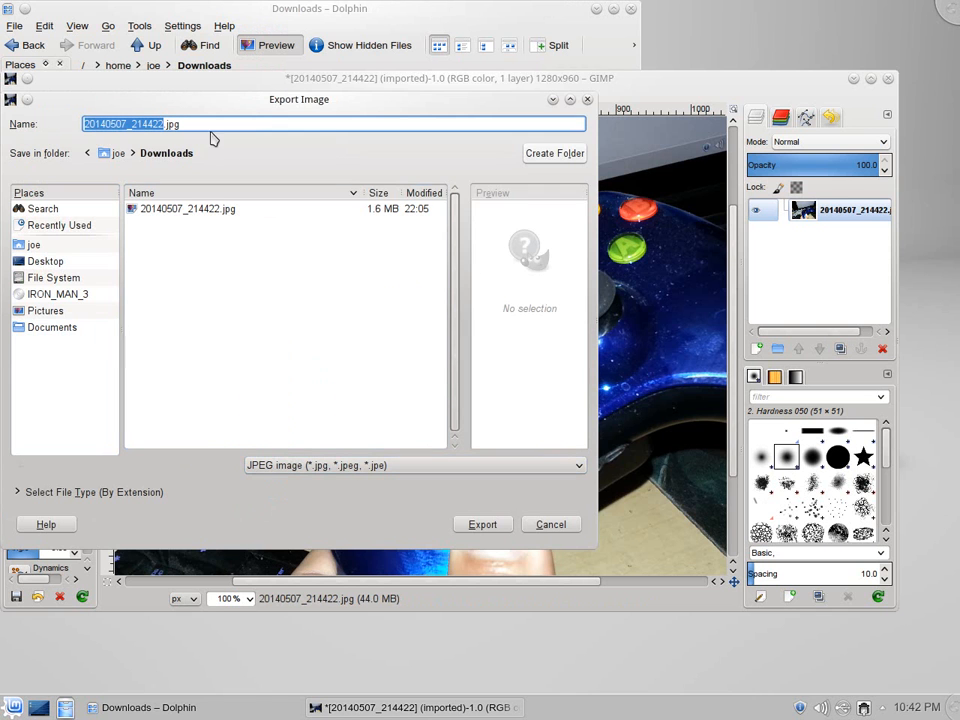
pyautogui.write('baack')
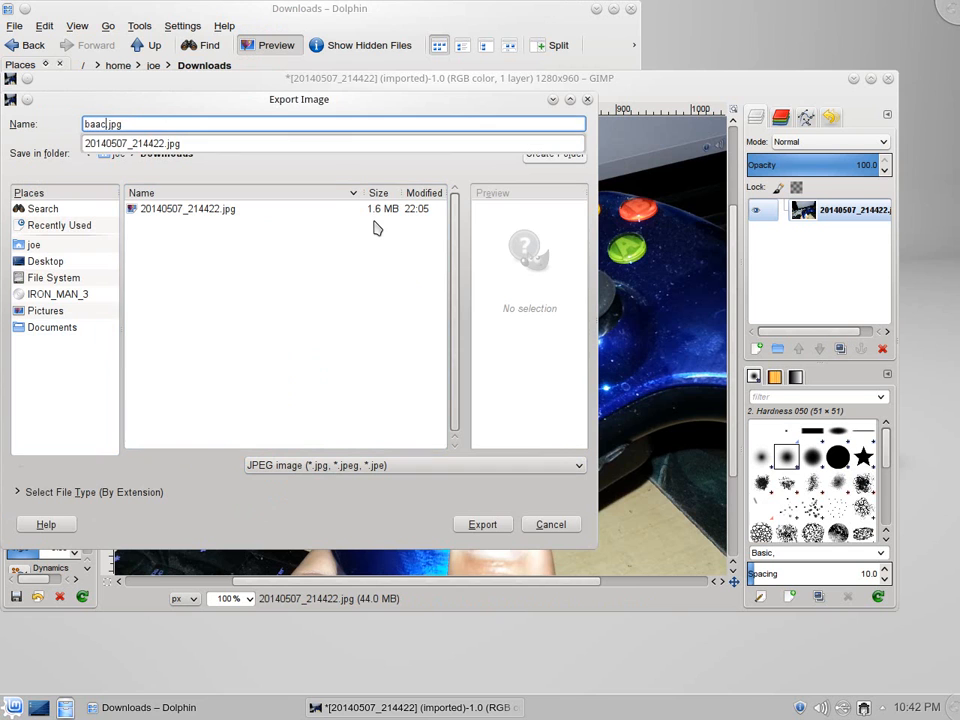
pyautogui.write('ground1')
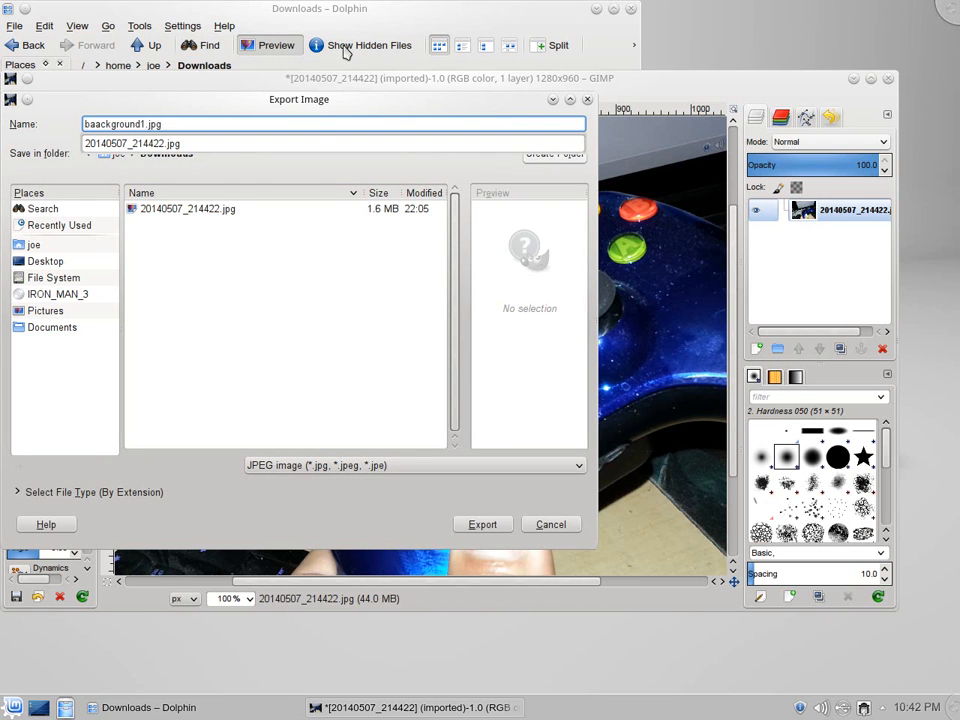
pyautogui.click(322, 127)
pyautogui.click(487, 523)
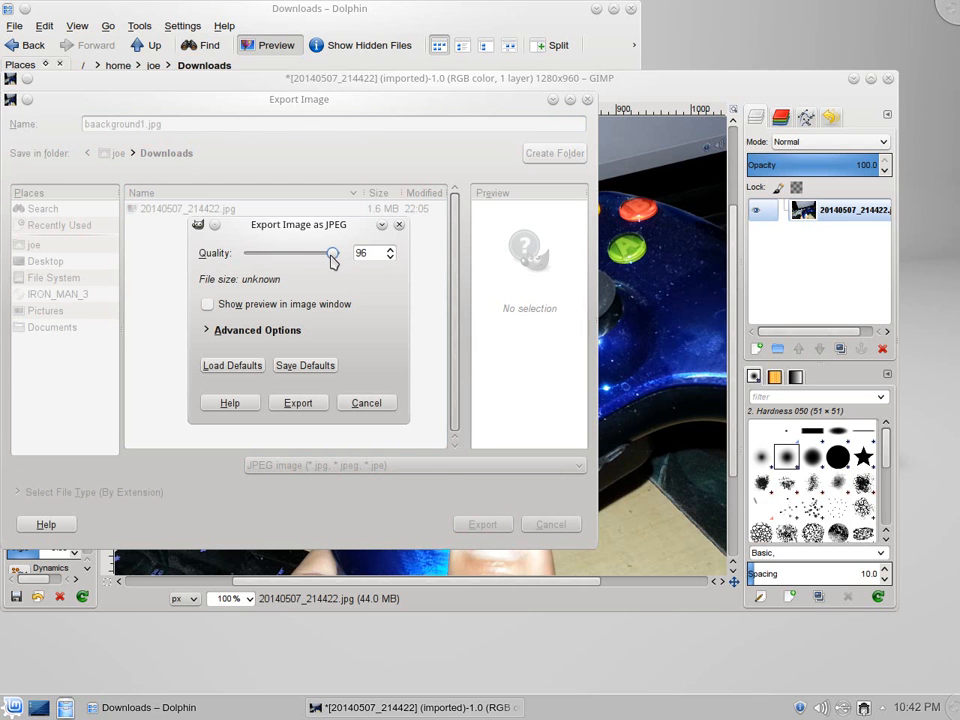
pyautogui.click(298, 404)
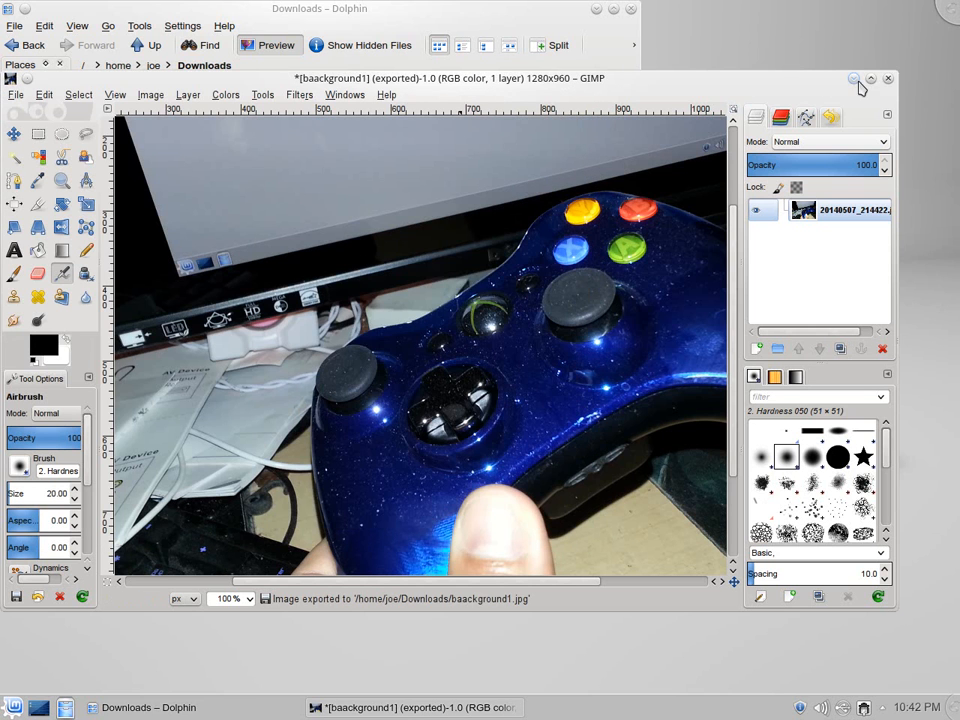
# Minimize GIMP without quitting it and check the details of baackground1.jpg in the Downloads folder.
pyautogui.click(887, 78)
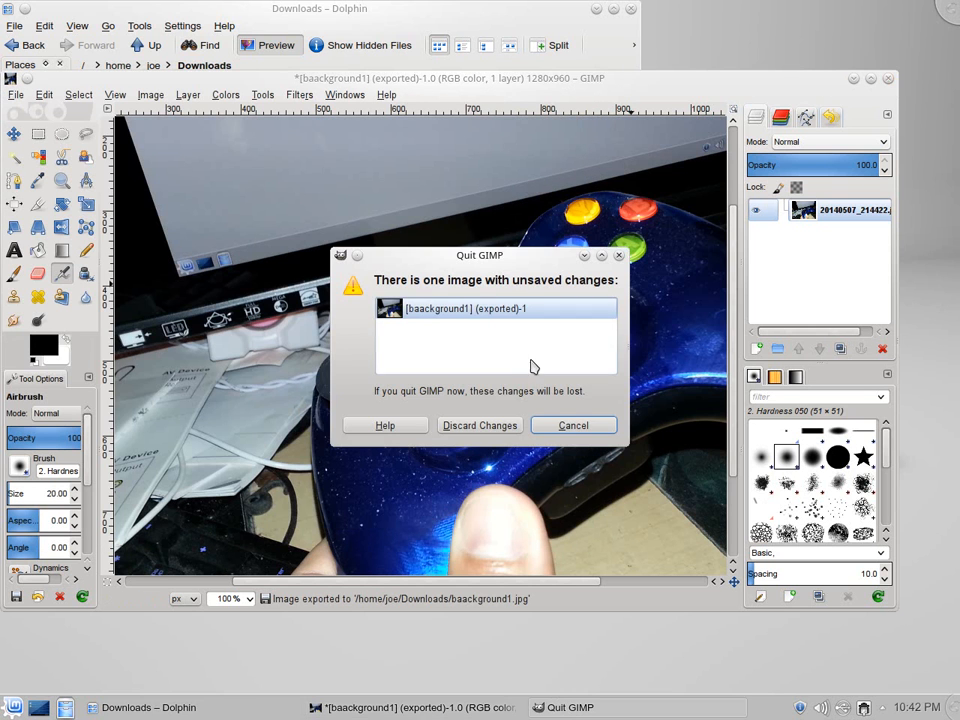
pyautogui.click(577, 432)
pyautogui.click(853, 79)
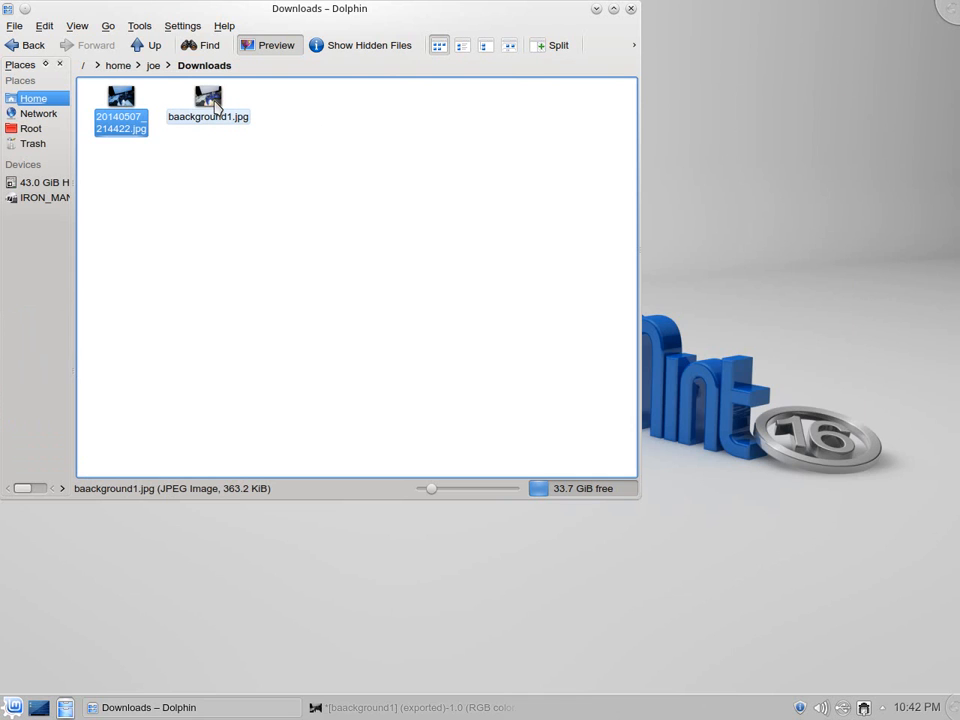
pyautogui.moveTo(215, 105)
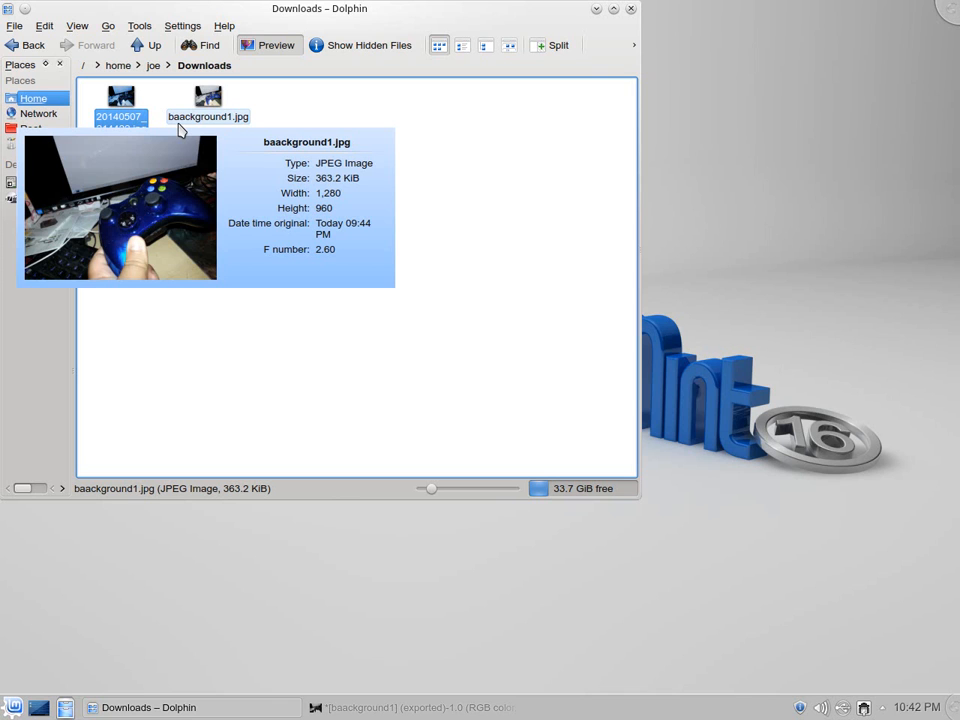
# Minimize the Downloads window, open the desktop's folder settings and look through the available wallpapers.
pyautogui.click(597, 10)
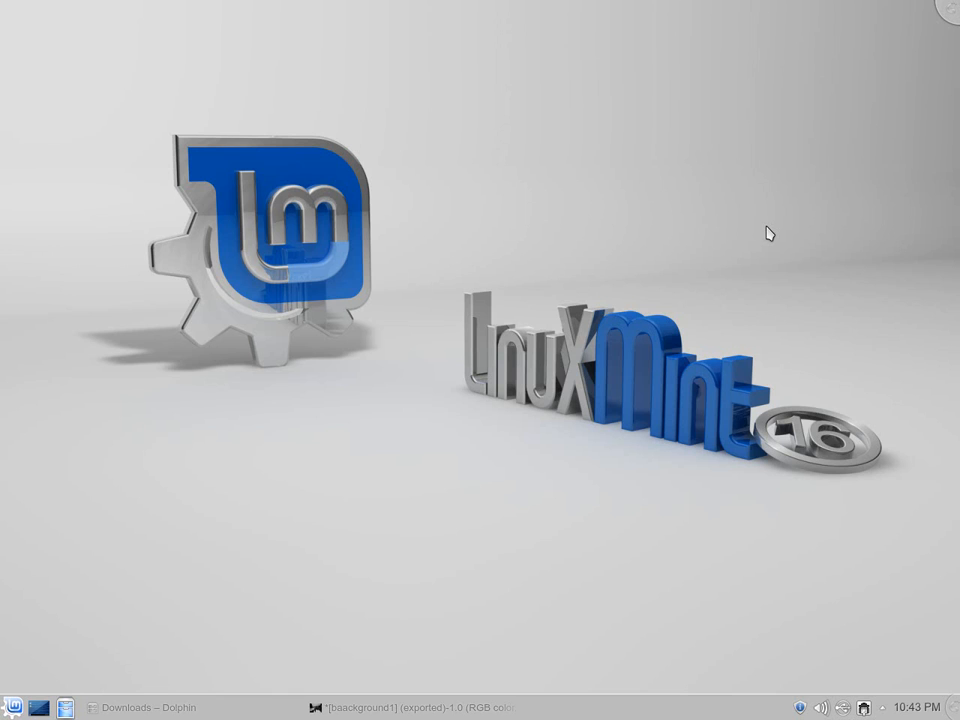
pyautogui.rightClick(943, 14)
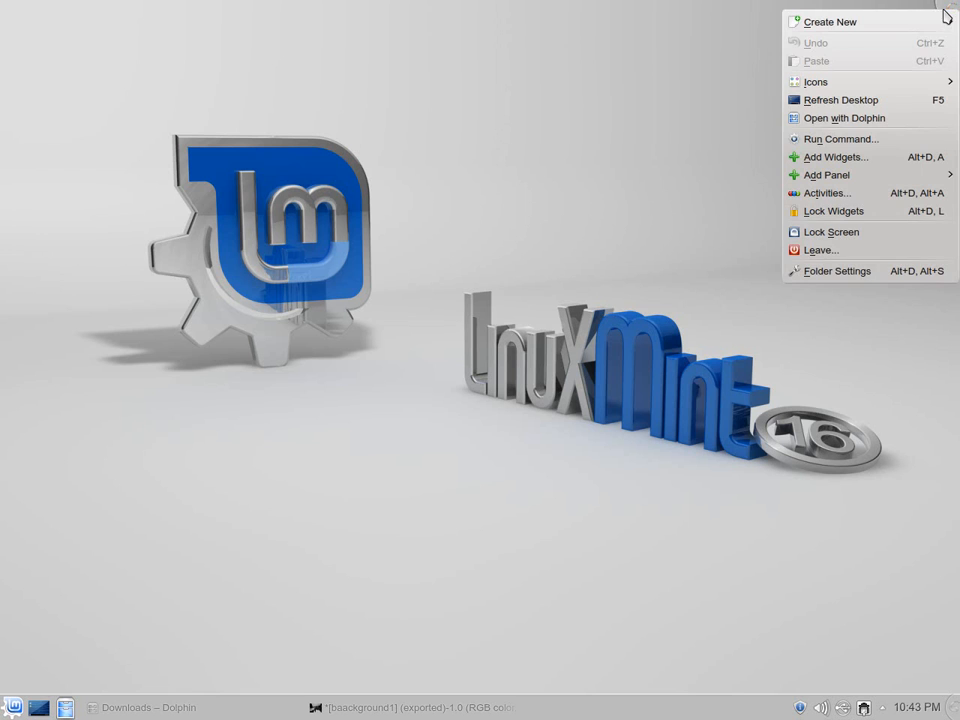
pyautogui.click(870, 274)
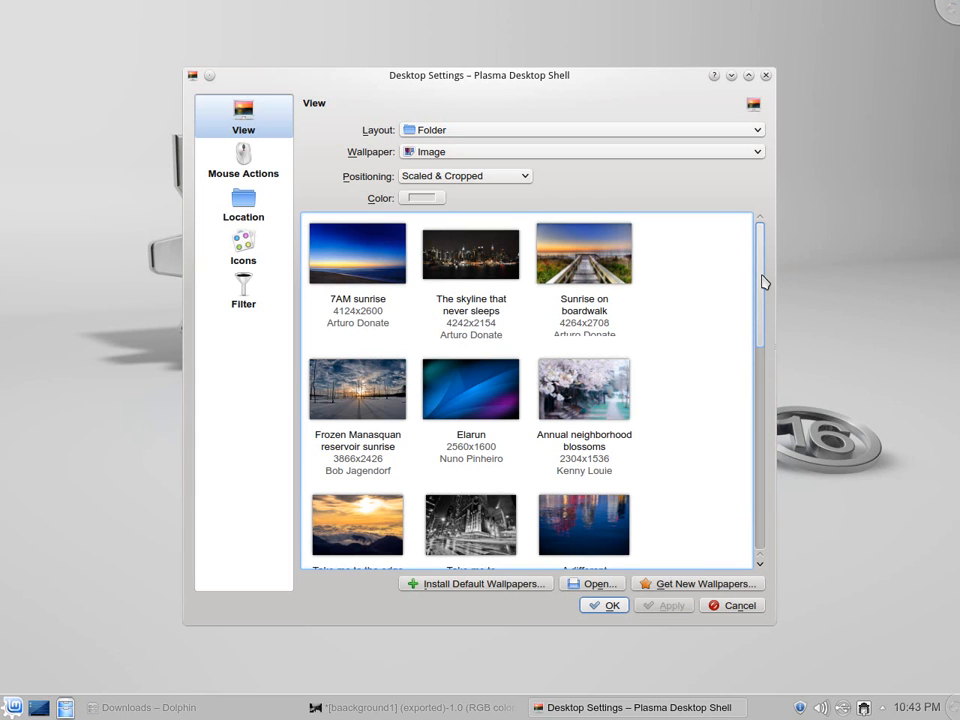
pyautogui.moveTo(763, 283); pyautogui.dragTo(761, 375)
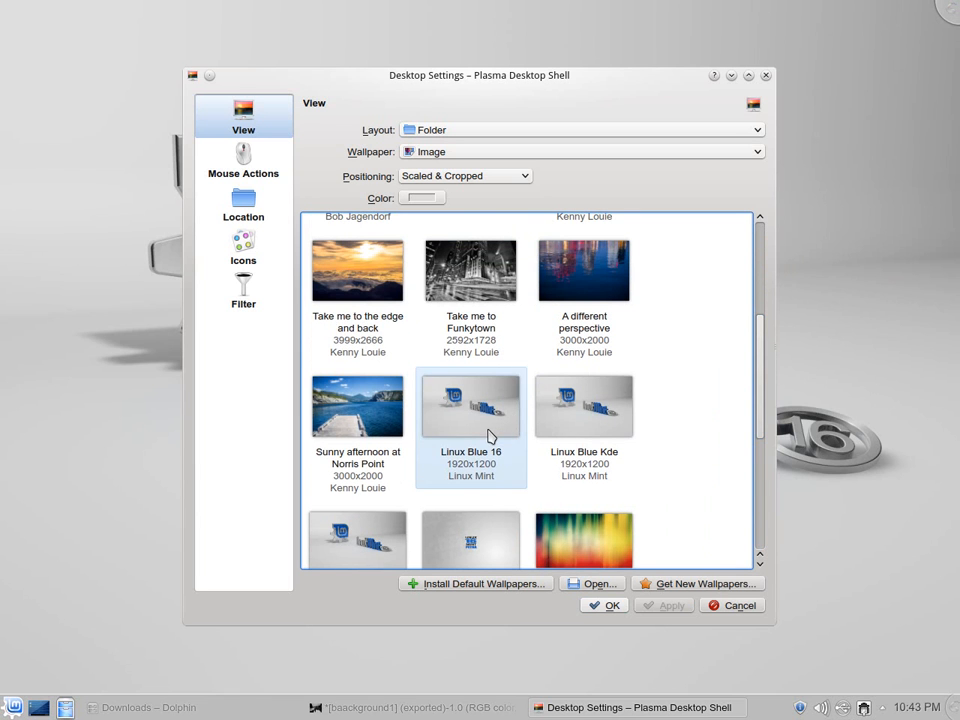
pyautogui.moveTo(761, 358); pyautogui.dragTo(768, 496)
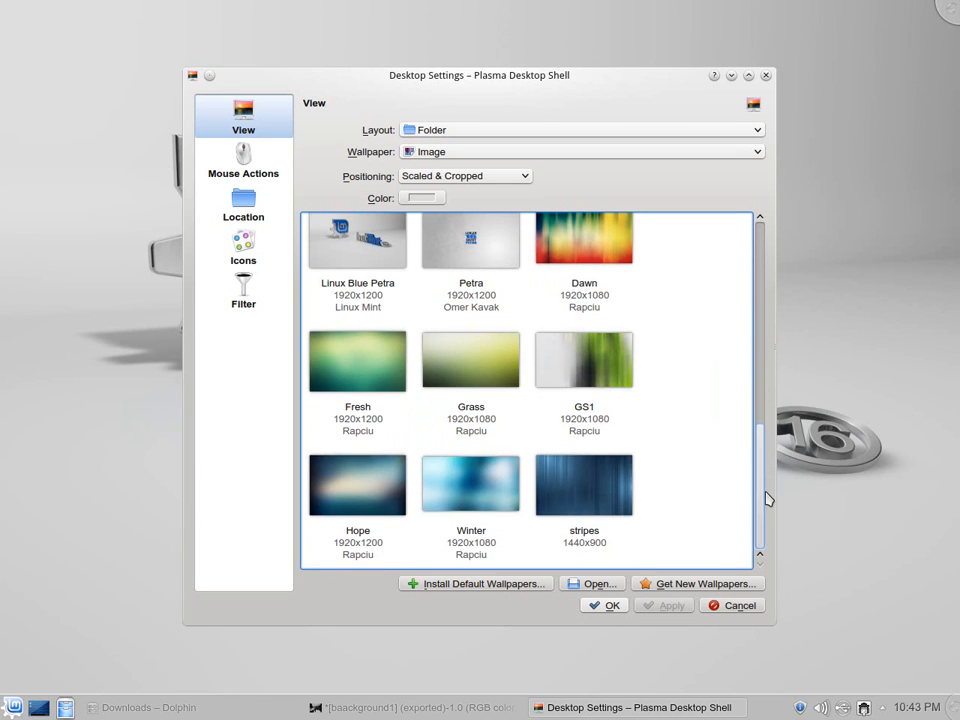
# Set baackground1.jpg from the Downloads folder as the desktop wallpaper and close the desktop settings.
pyautogui.click(593, 584)
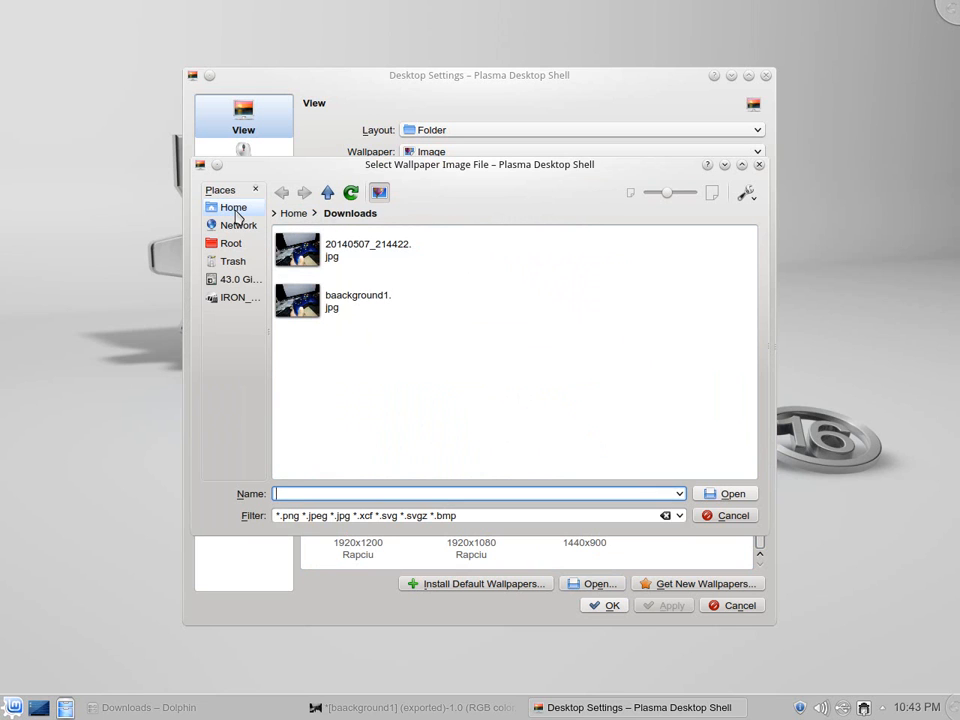
pyautogui.click(234, 210)
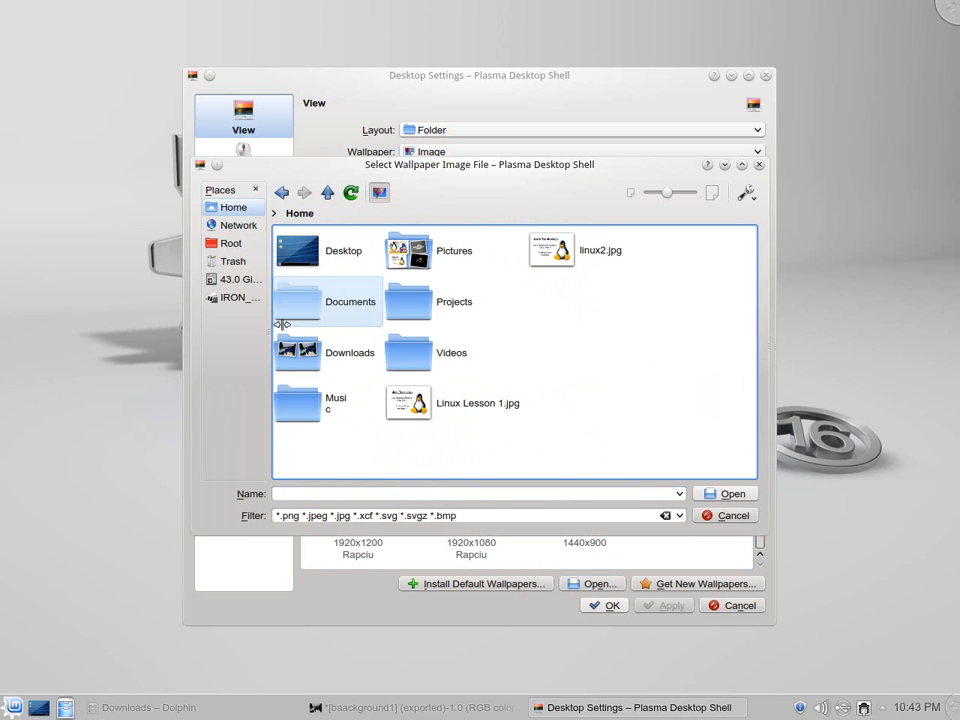
pyautogui.click(283, 322)
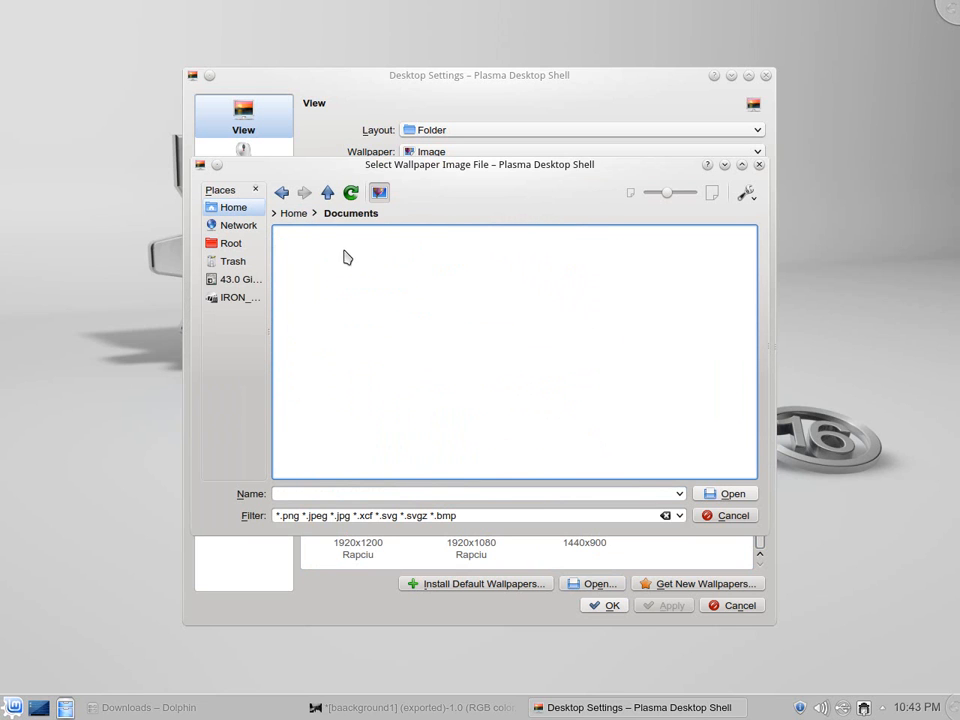
pyautogui.click(300, 213)
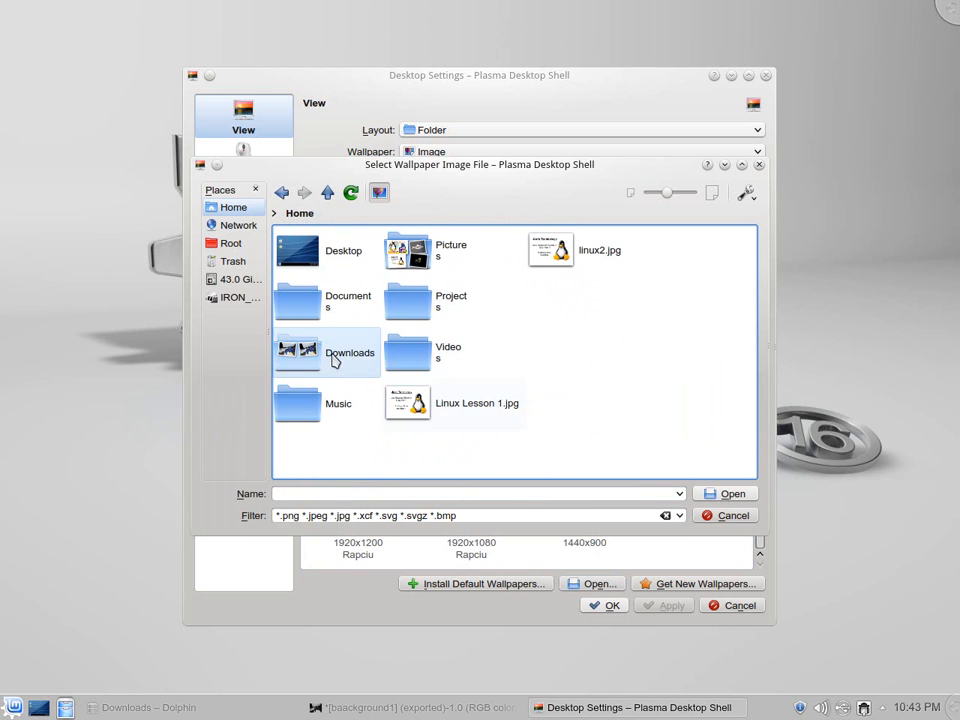
pyautogui.click(330, 356)
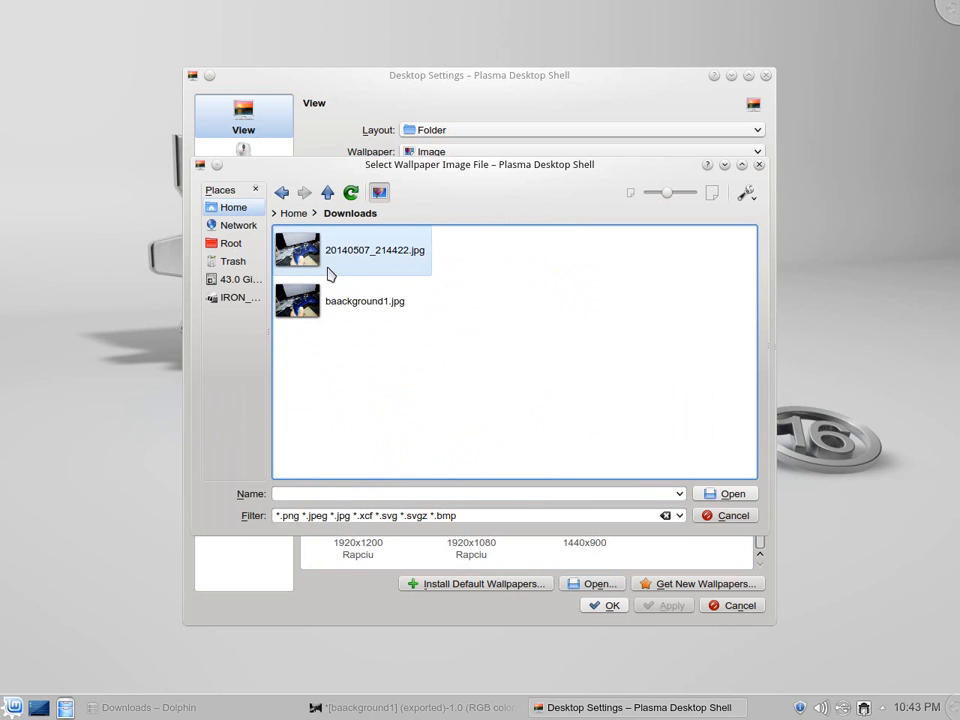
pyautogui.click(355, 303)
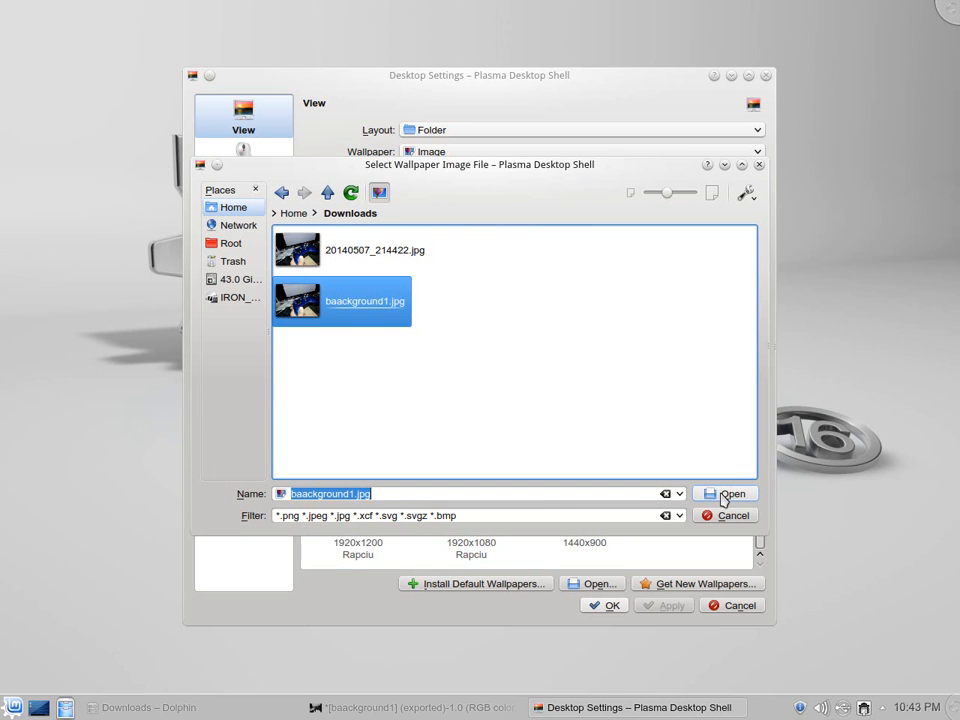
pyautogui.click(724, 497)
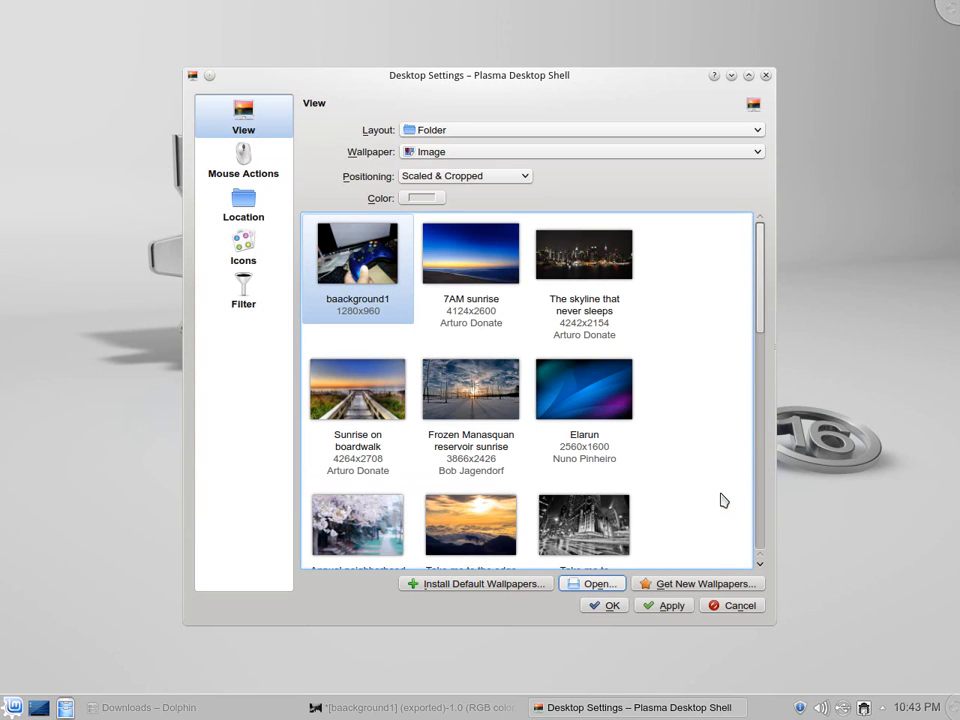
pyautogui.click(671, 607)
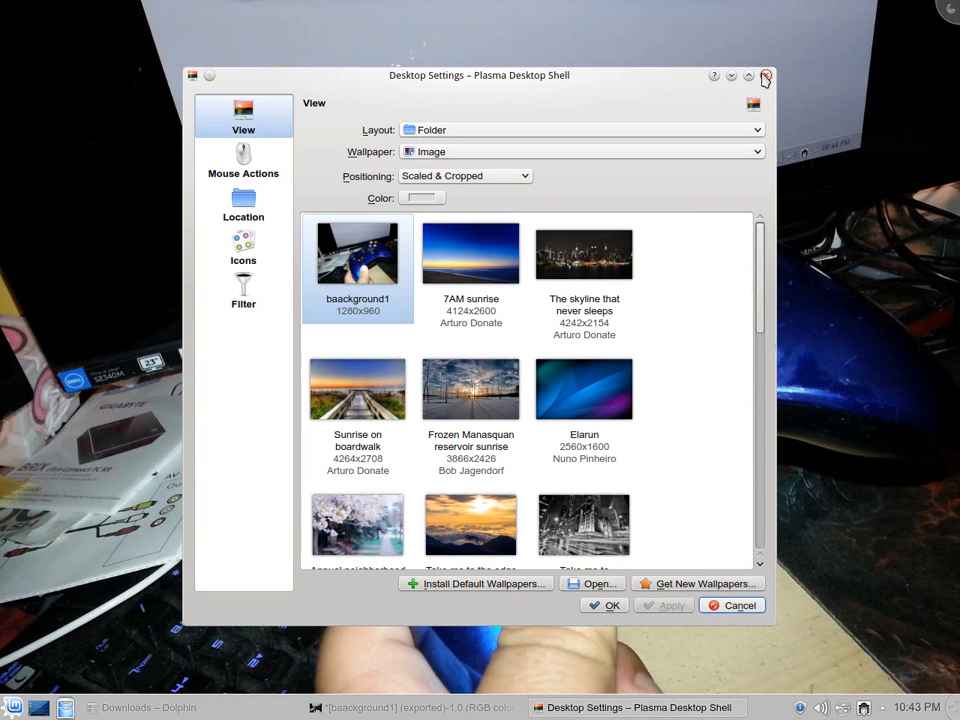
pyautogui.click(765, 77)
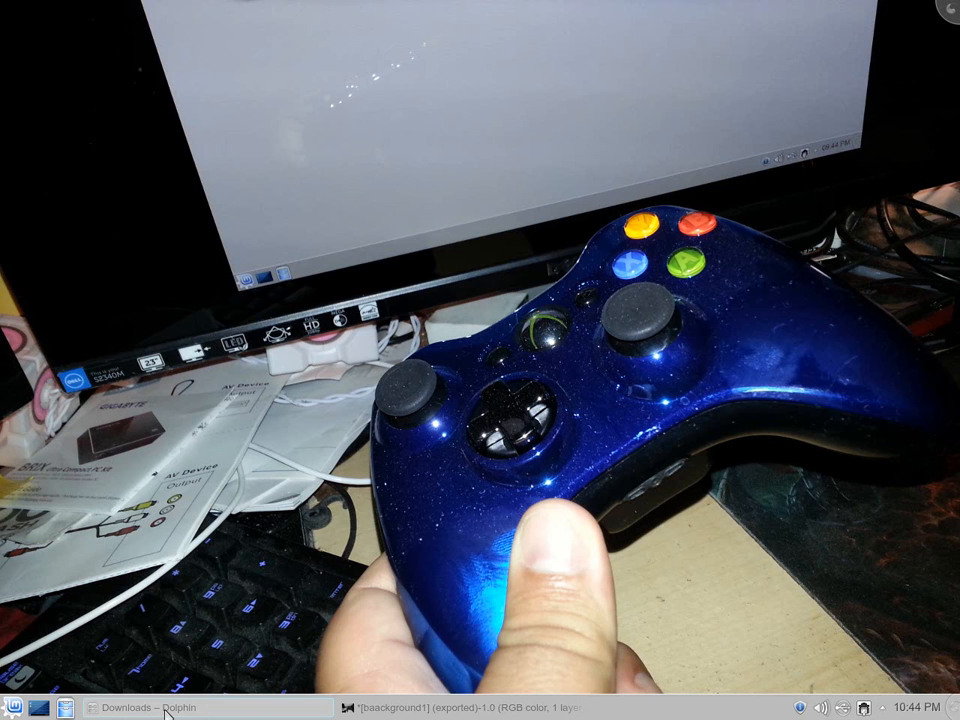
# Restore the Downloads and GIMP windows and close GIMP, discarding the unsaved changes.
pyautogui.click(285, 709)
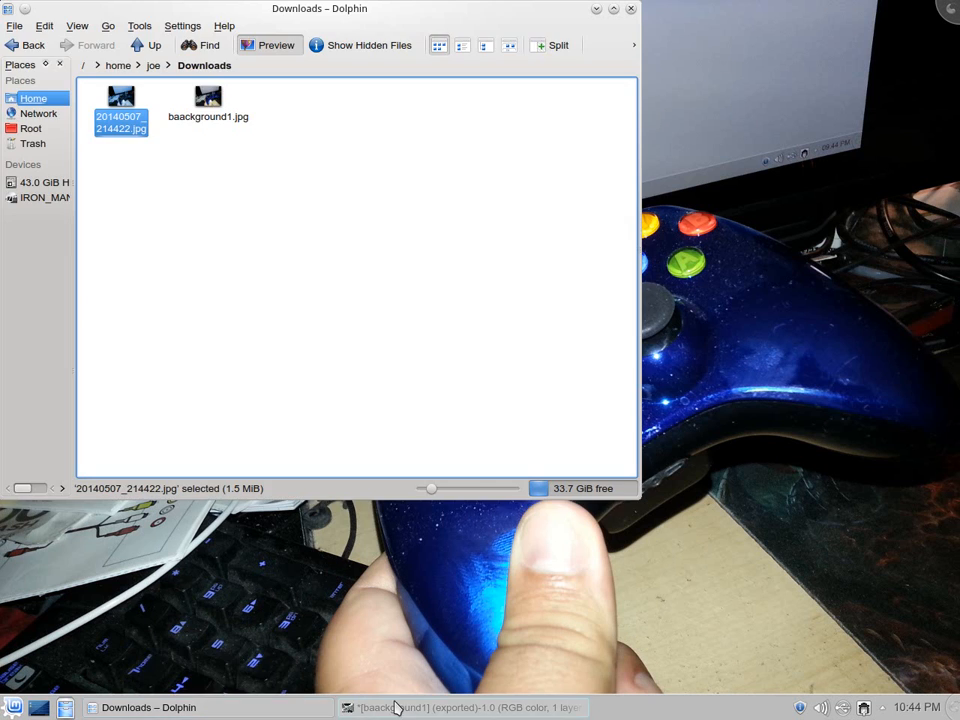
pyautogui.click(428, 710)
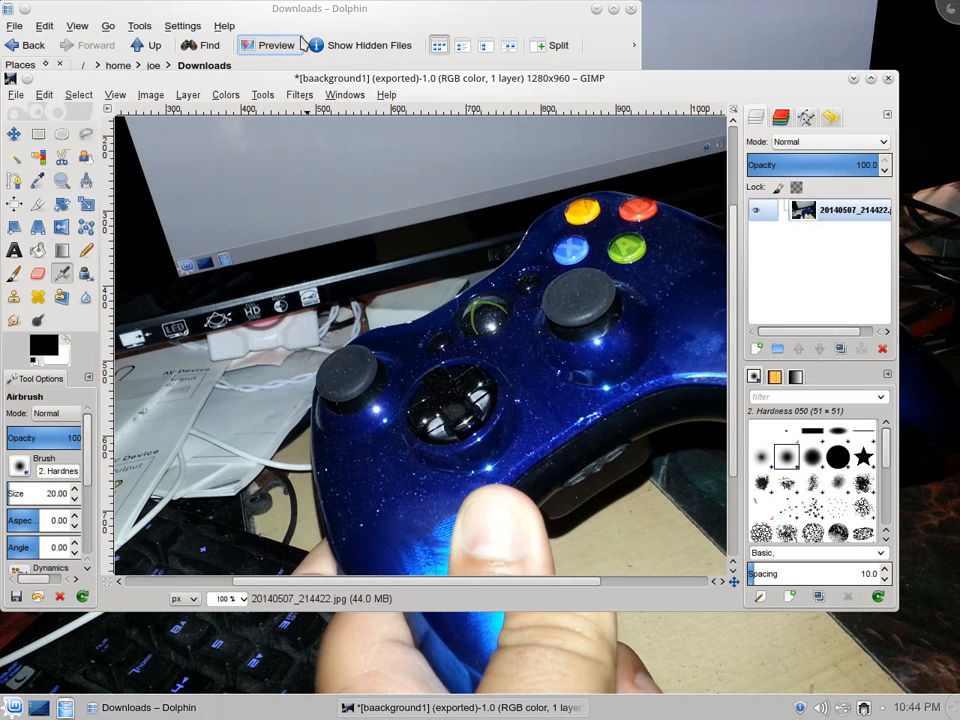
pyautogui.doubleClick(679, 79)
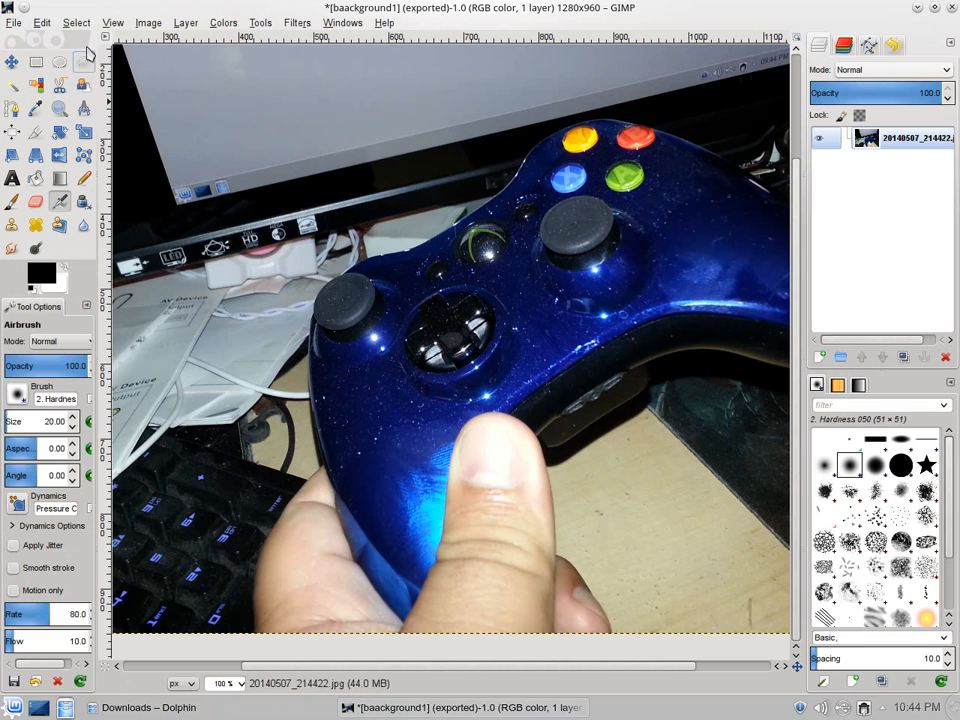
pyautogui.click(952, 12)
pyautogui.click(462, 364)
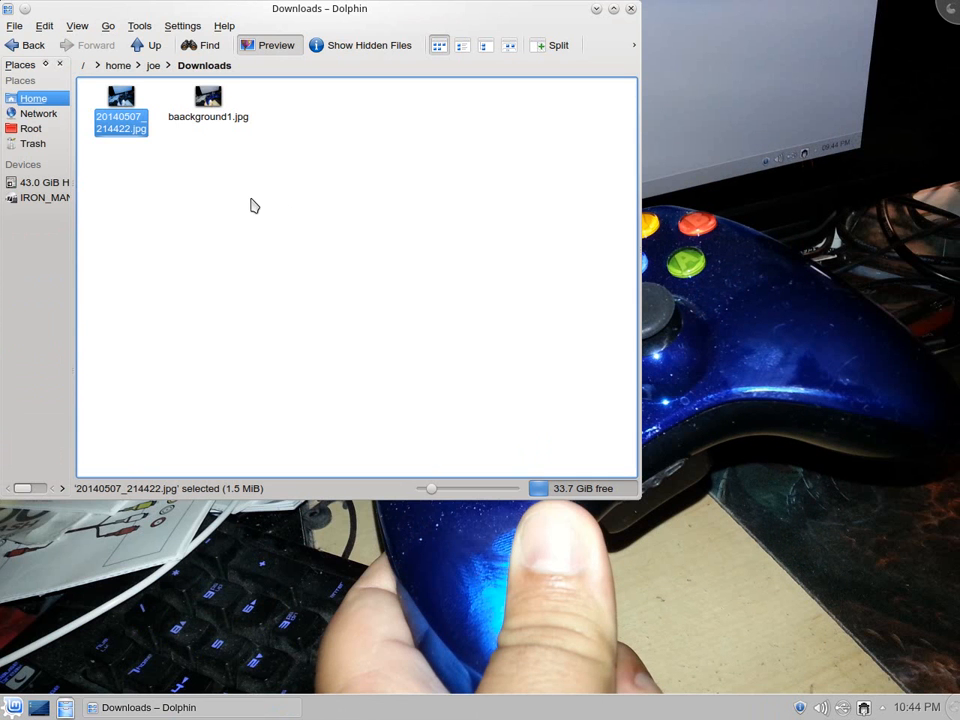
# Open the original photo 20140507_214422.jpg from the Downloads folder in GIMP Image Editor.
pyautogui.moveTo(143, 124)
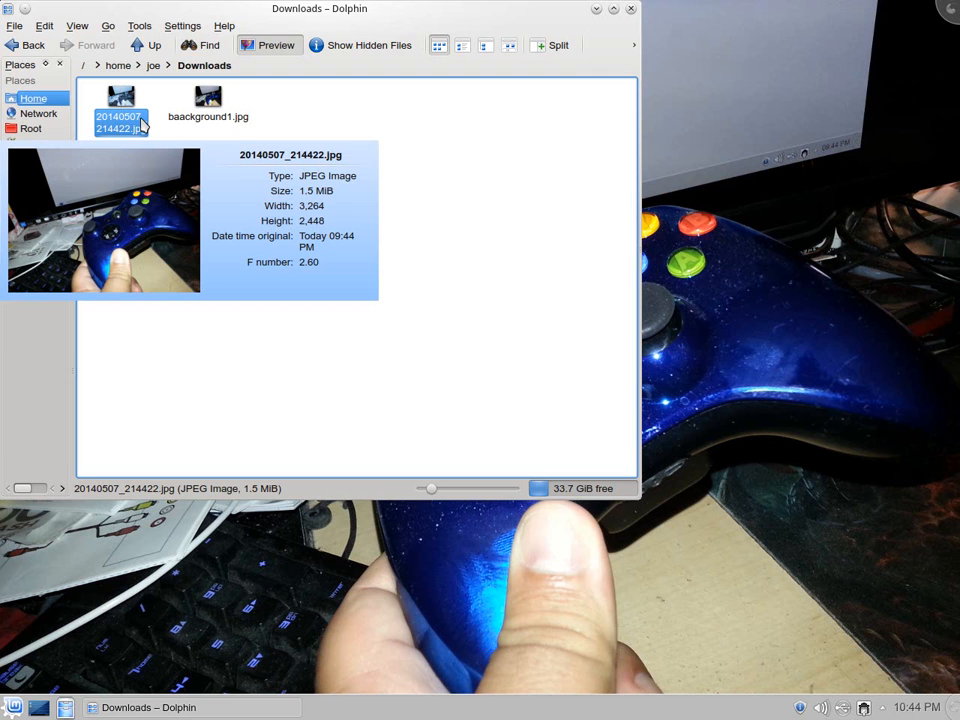
pyautogui.rightClick(143, 124)
pyautogui.moveTo(221, 253)
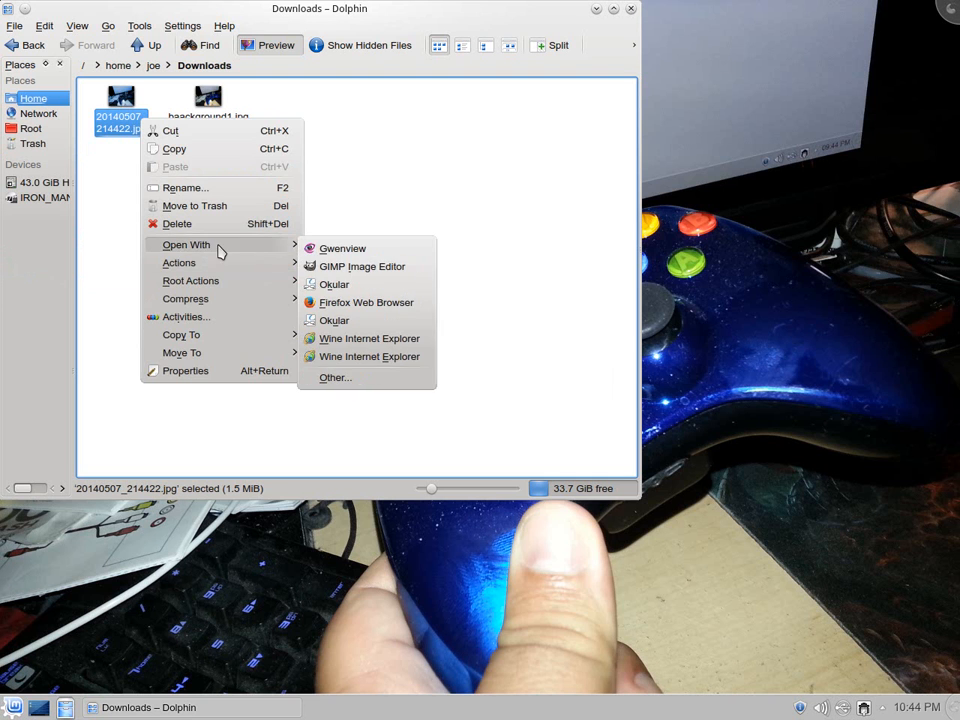
pyautogui.click(350, 263)
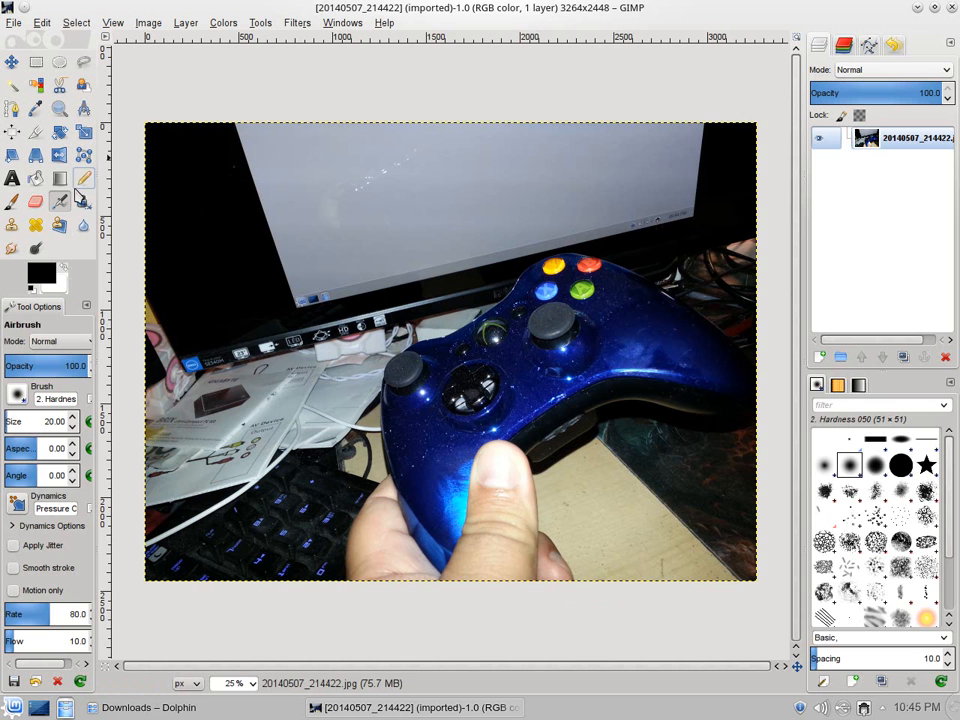
# Select a rectangle about 2812 × 1672 px reaching from near the photo's upper edge to its right edge, and copy it.
pyautogui.click(36, 62)
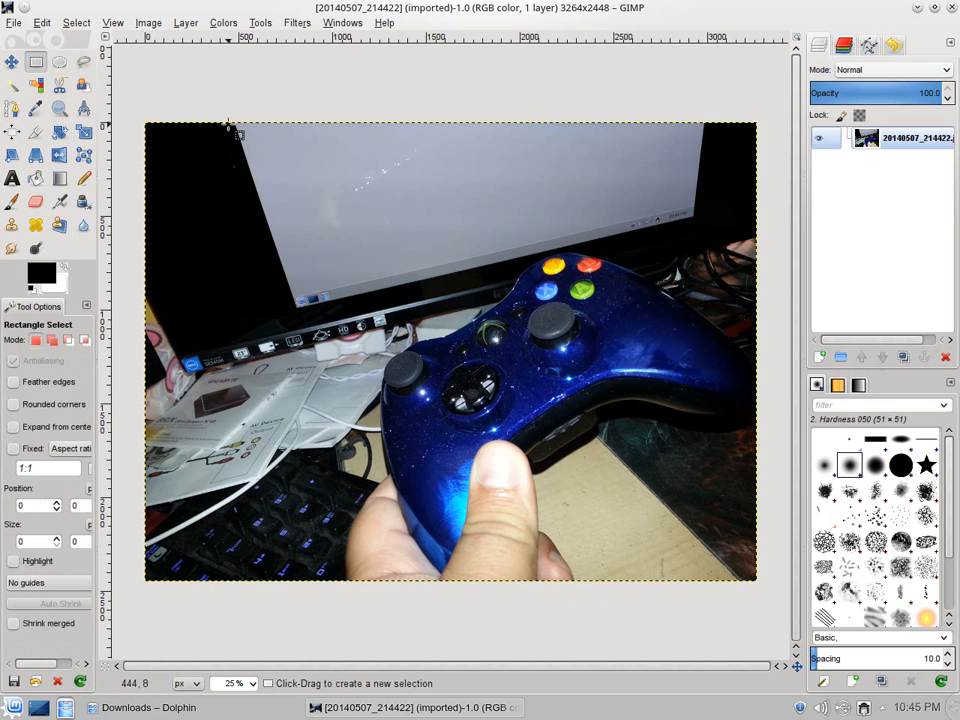
pyautogui.moveTo(228, 125); pyautogui.dragTo(755, 437)
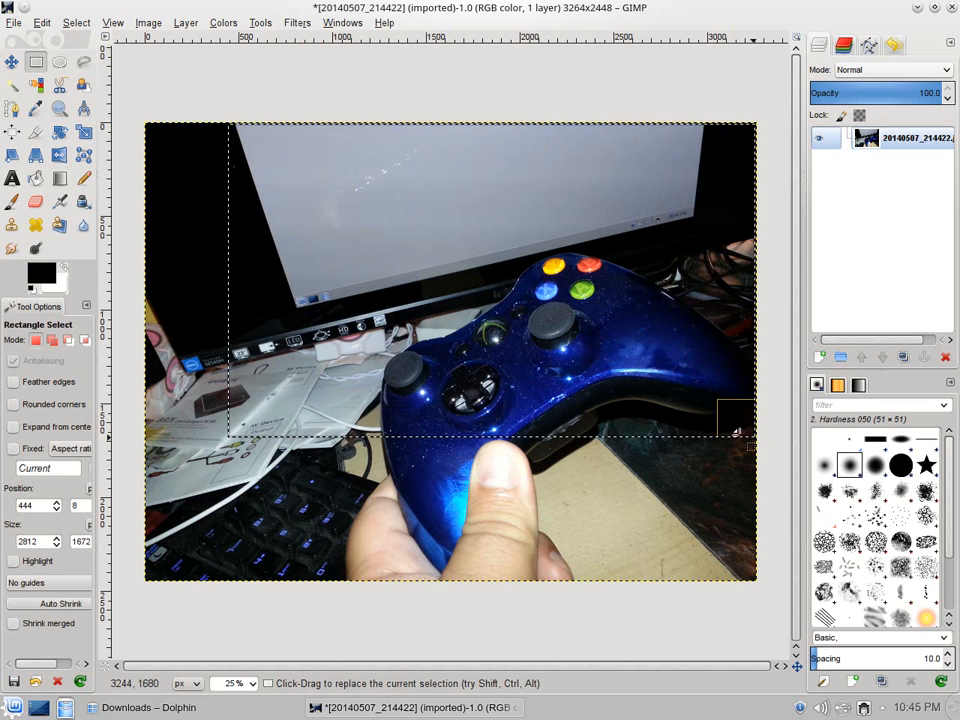
pyautogui.click(42, 23)
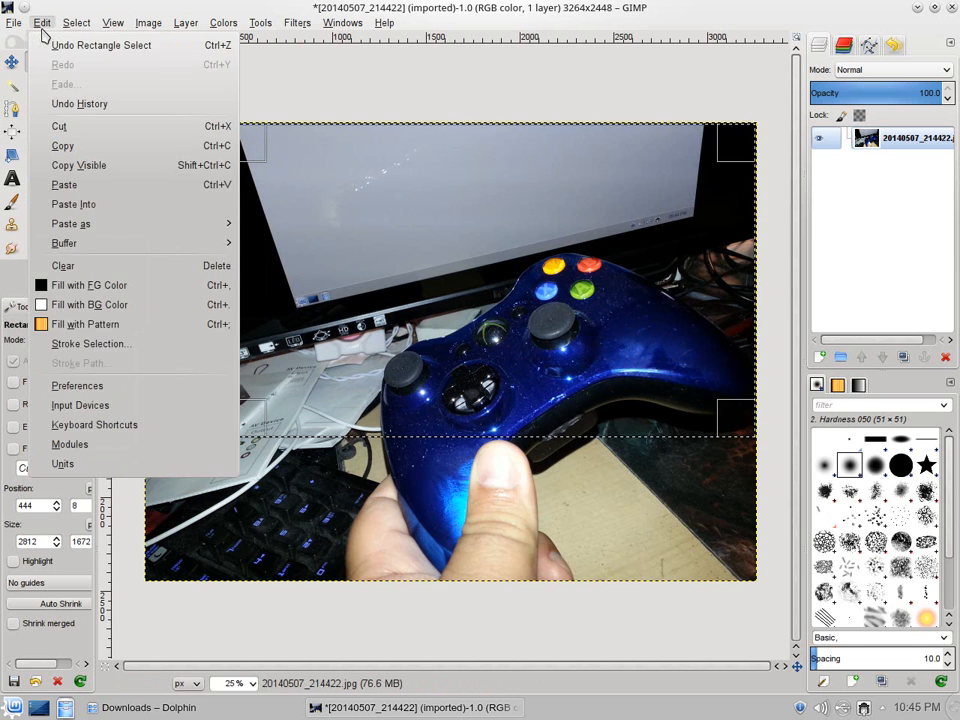
pyautogui.click(68, 146)
# Create a new image from the copied area on the clipboard.
pyautogui.click(13, 22)
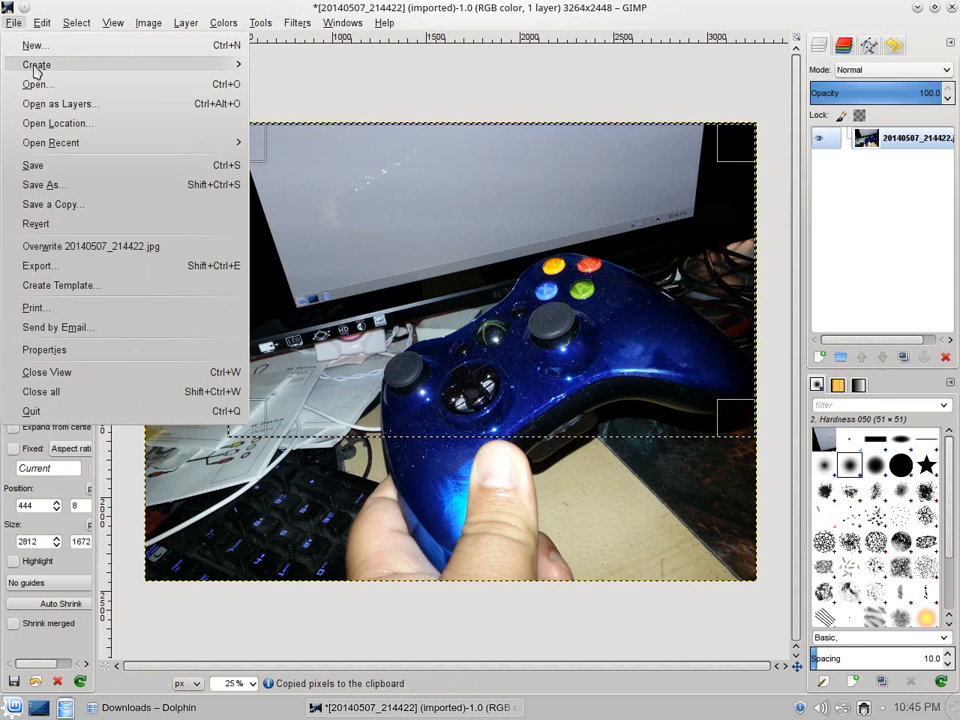
pyautogui.moveTo(40, 65)
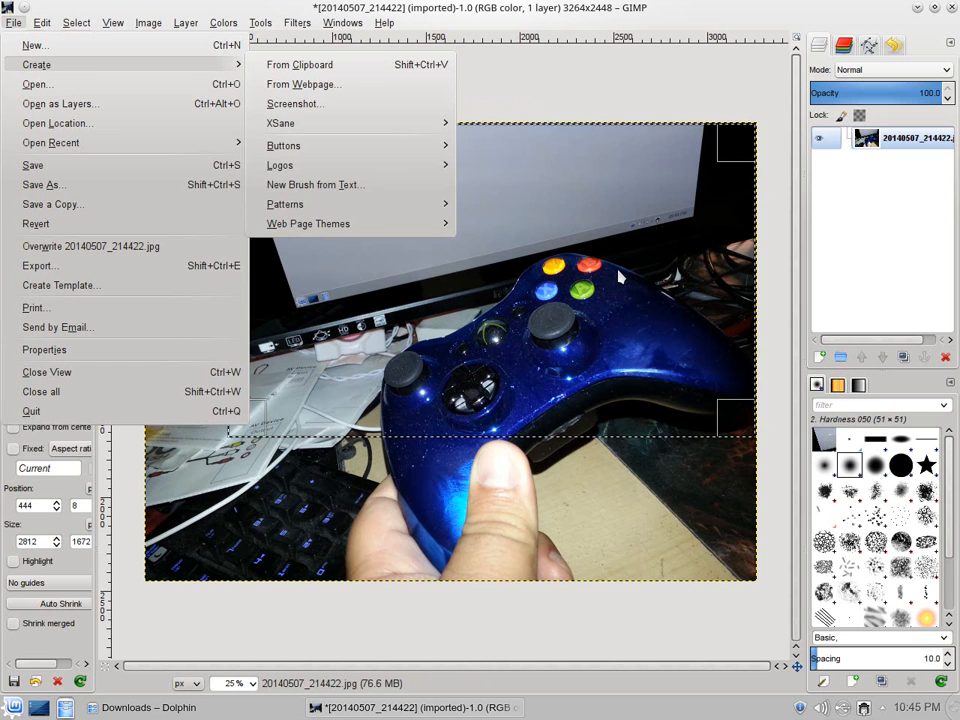
pyautogui.click(356, 72)
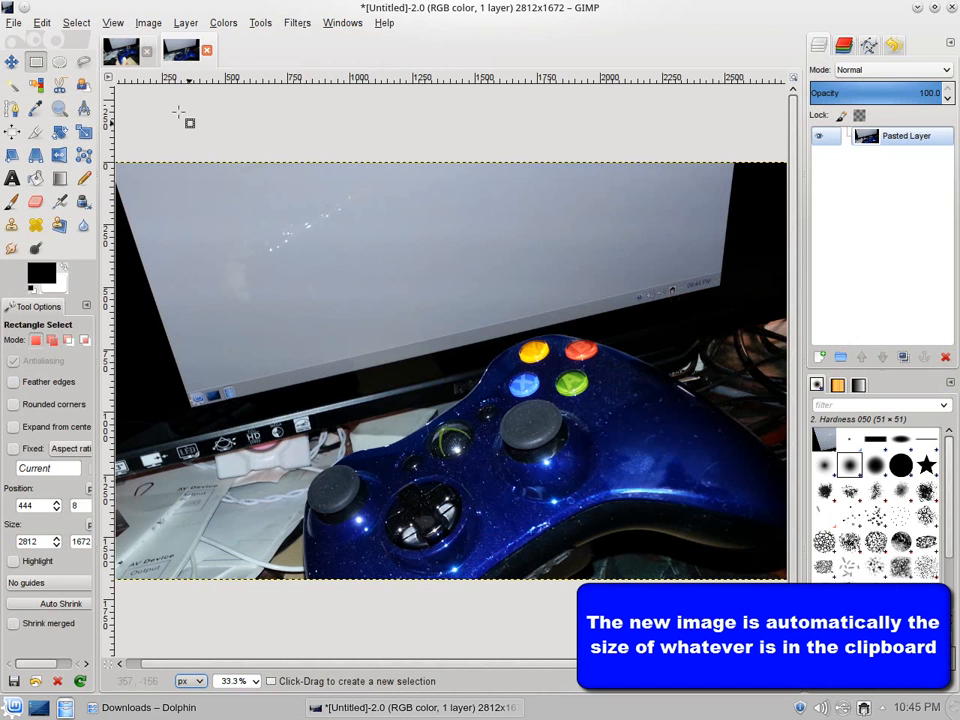
# Scale the new image to a width of 1280 px with width and height linked to keep the proportions.
pyautogui.click(145, 26)
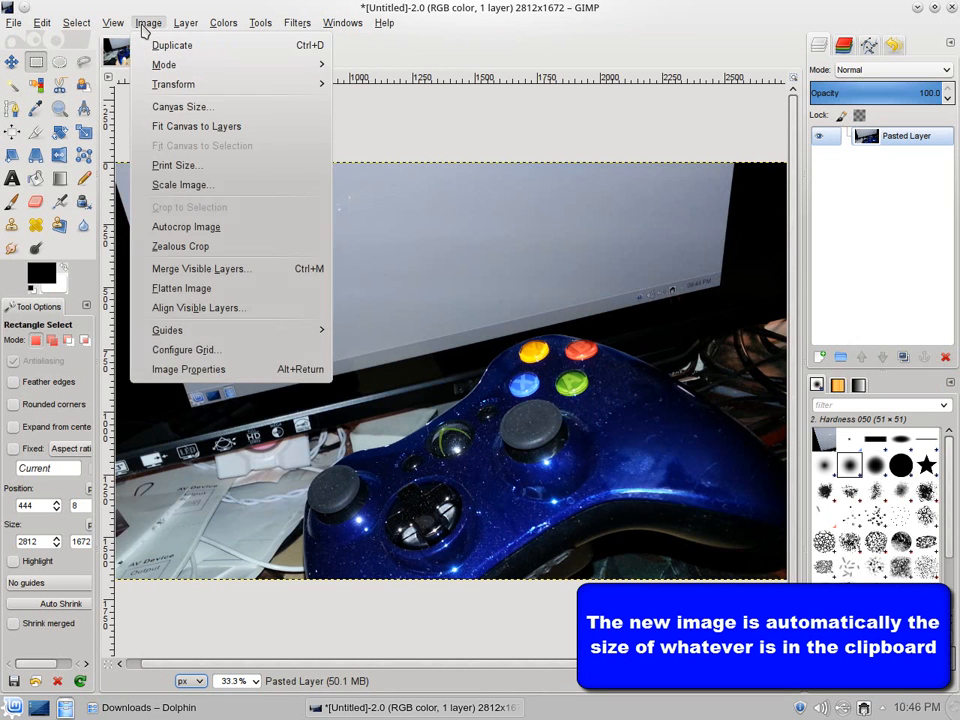
pyautogui.click(221, 185)
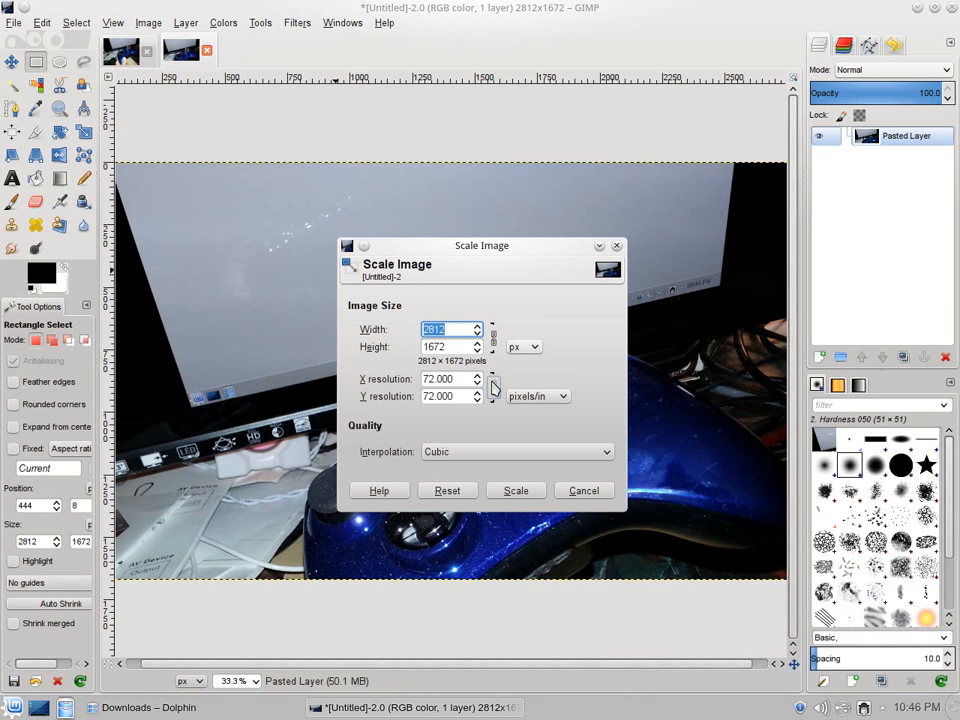
pyautogui.write('1280')
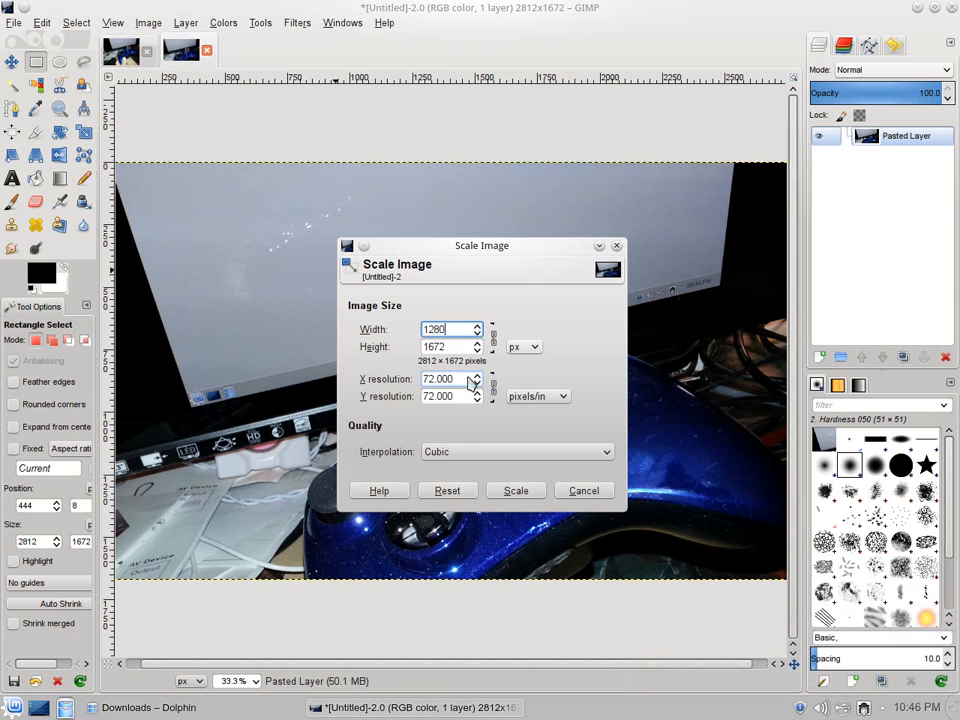
pyautogui.click(492, 342)
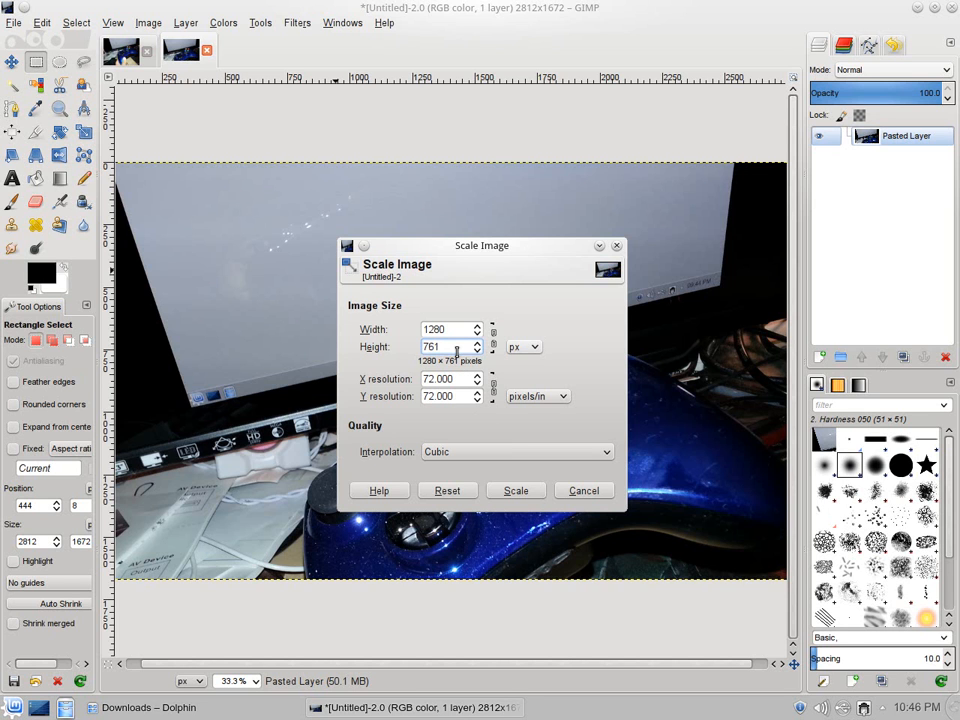
pyautogui.click(514, 491)
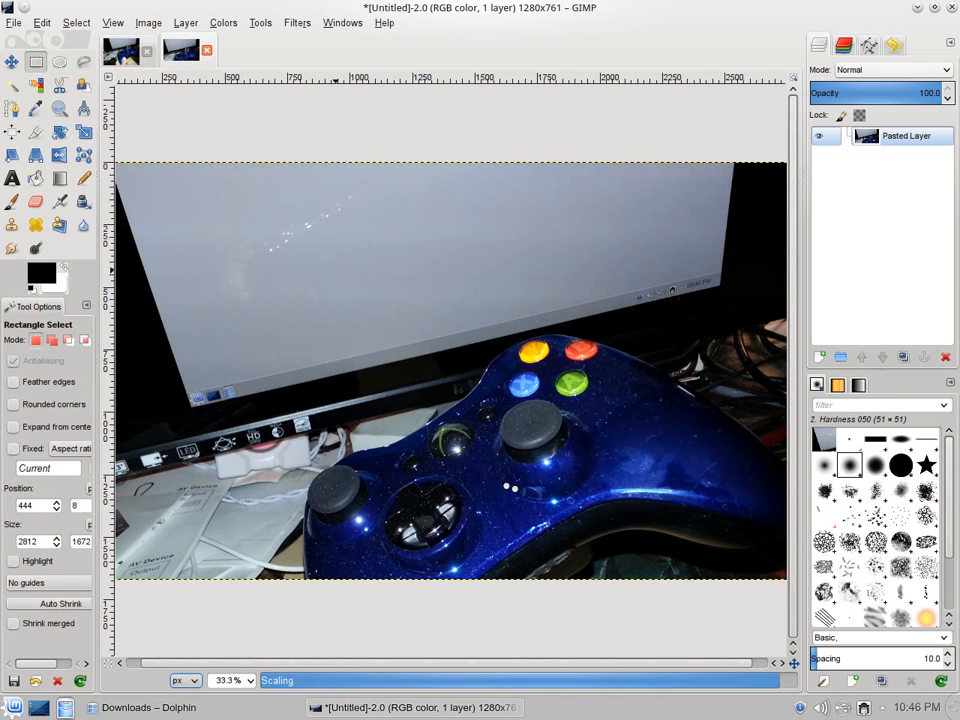
pyautogui.click(15, 23)
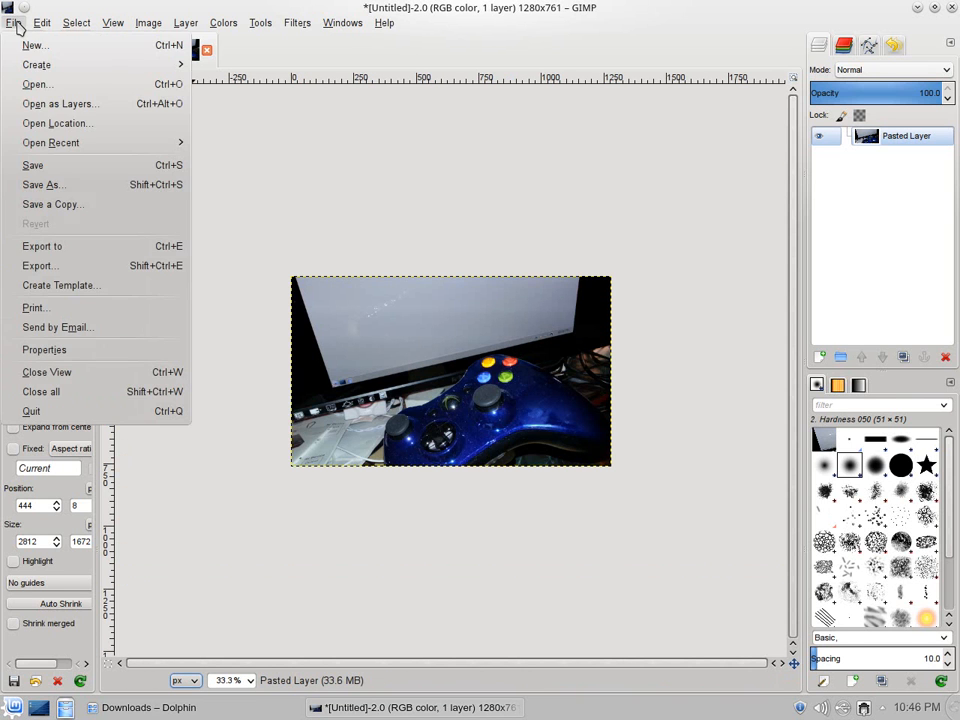
pyautogui.click(100, 187)
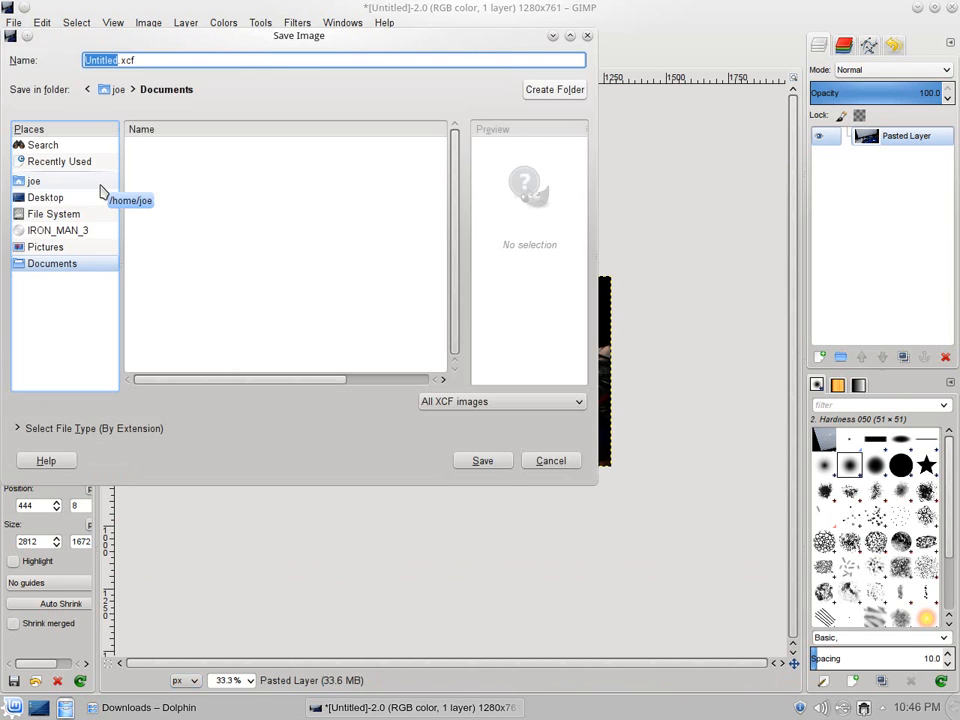
pyautogui.click(558, 458)
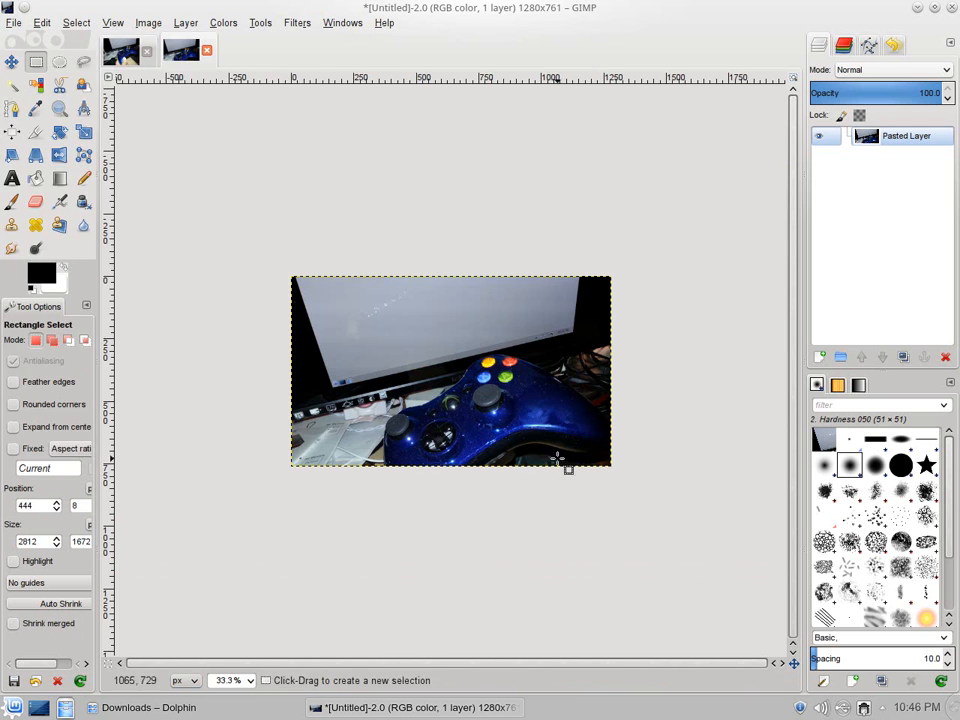
# Start exporting the scaled image, listing only JPEG images, and name the export file background2.jpg.
pyautogui.click(15, 22)
pyautogui.click(91, 267)
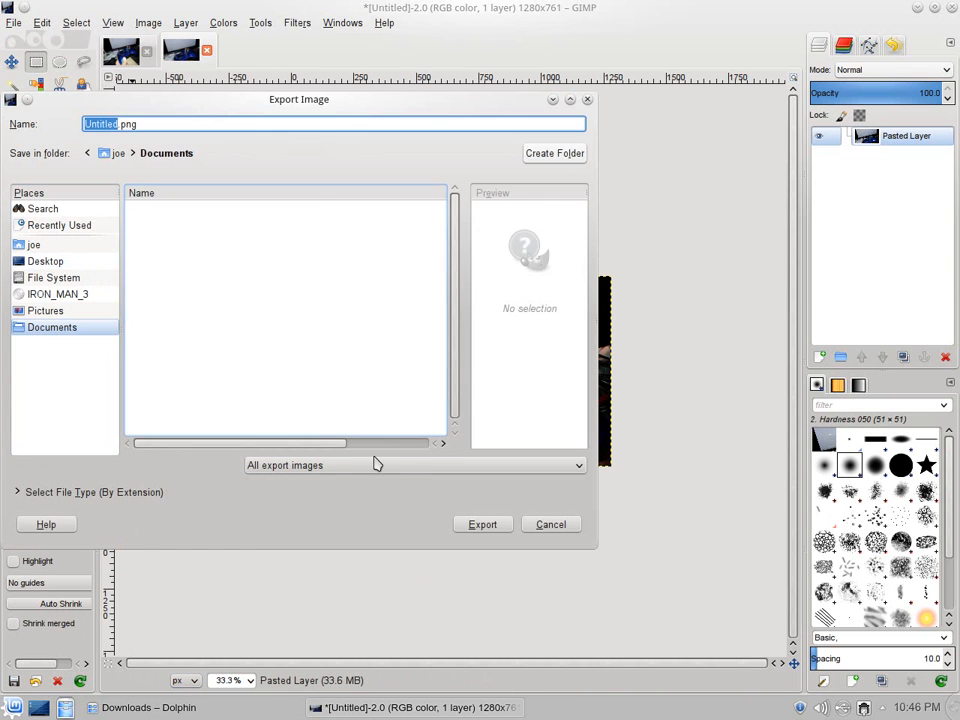
pyautogui.click(366, 465)
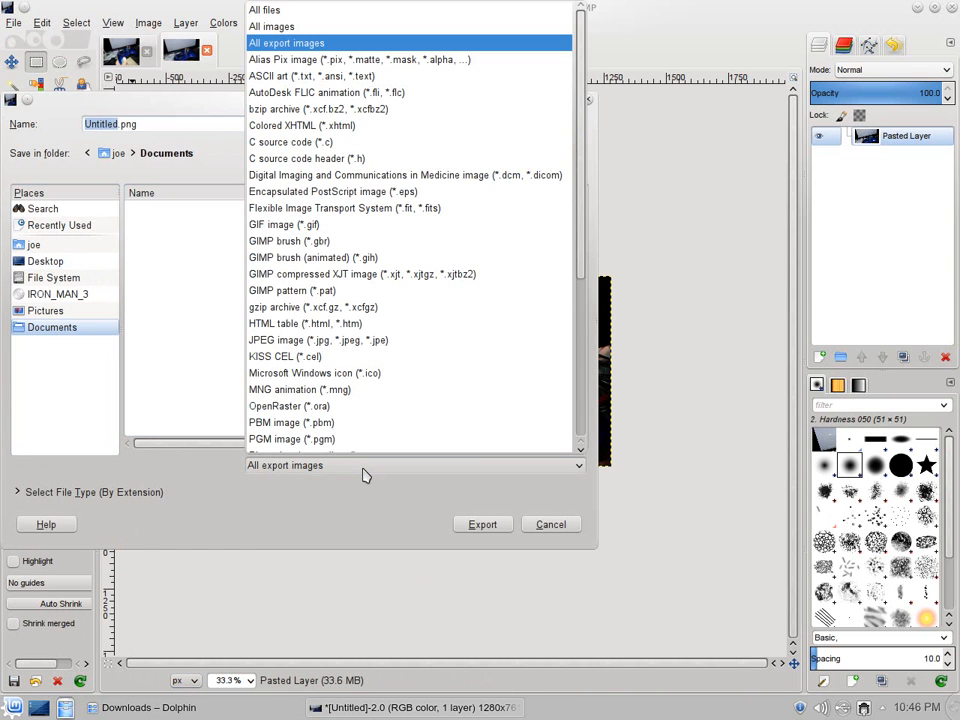
pyautogui.click(328, 340)
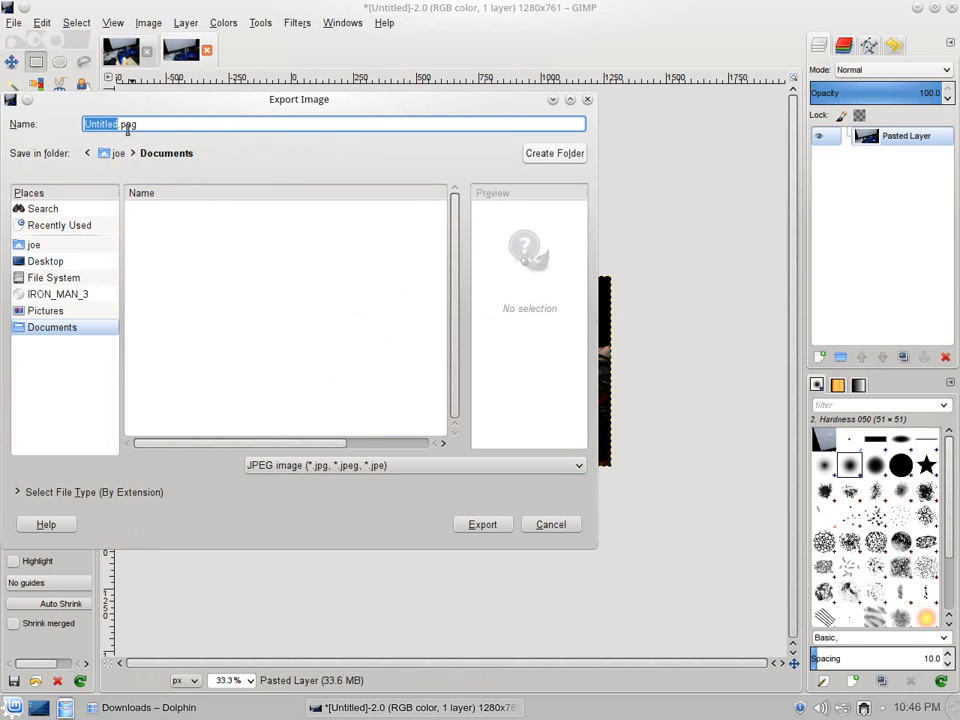
pyautogui.tripleClick(176, 123)
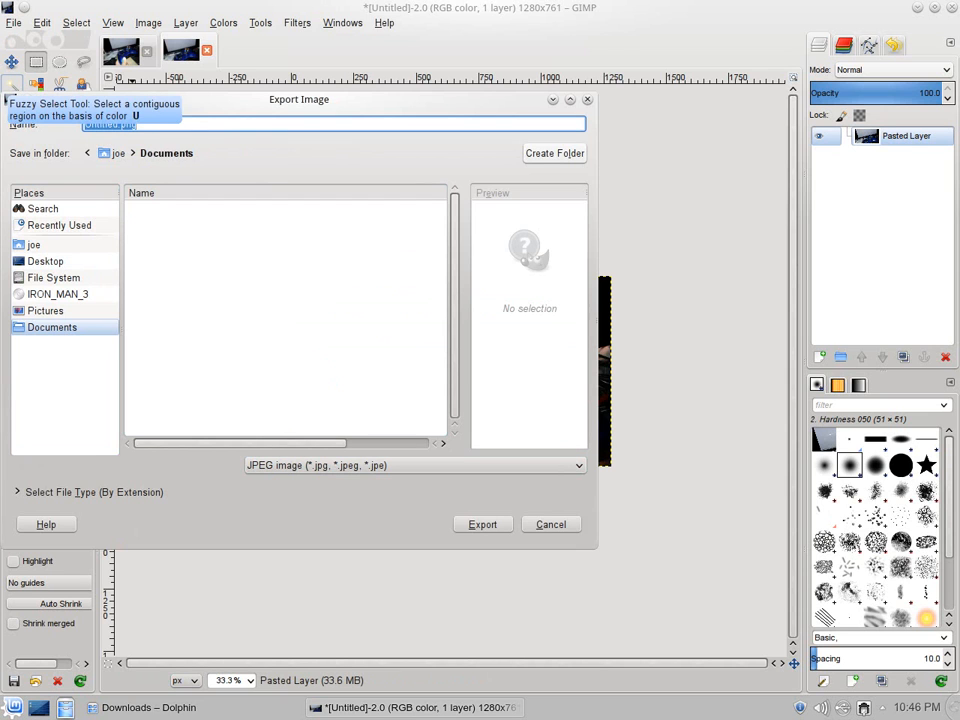
pyautogui.write('background2')
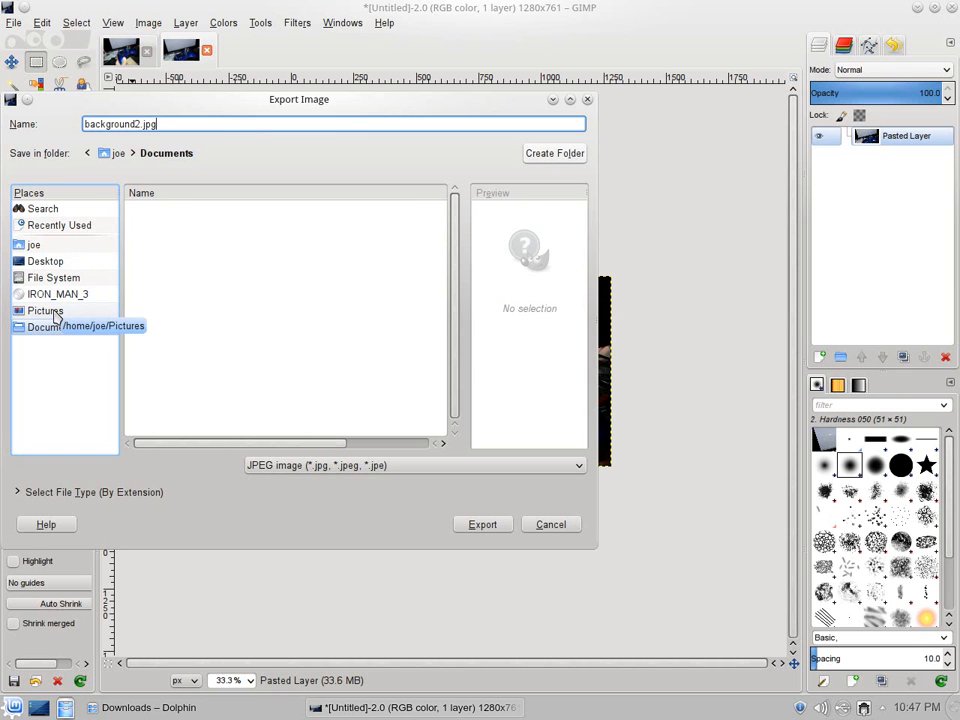
# Choose the home folder's Downloads directory as the destination and export the image as JPEG with the offered quality setting.
pyautogui.click(33, 246)
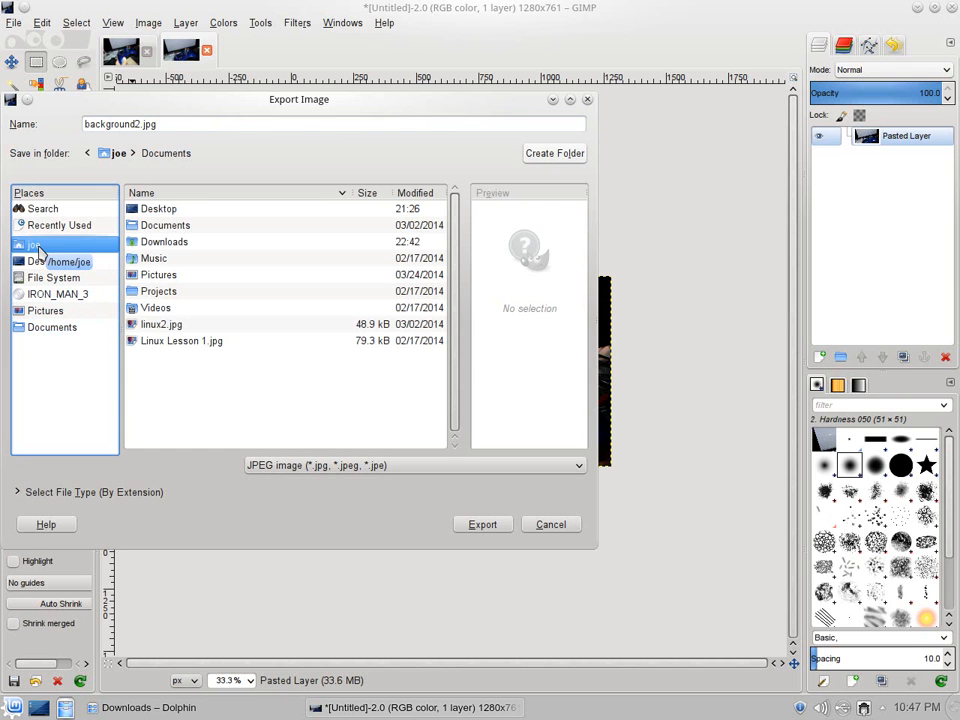
pyautogui.click(183, 245)
pyautogui.doubleClick(182, 247)
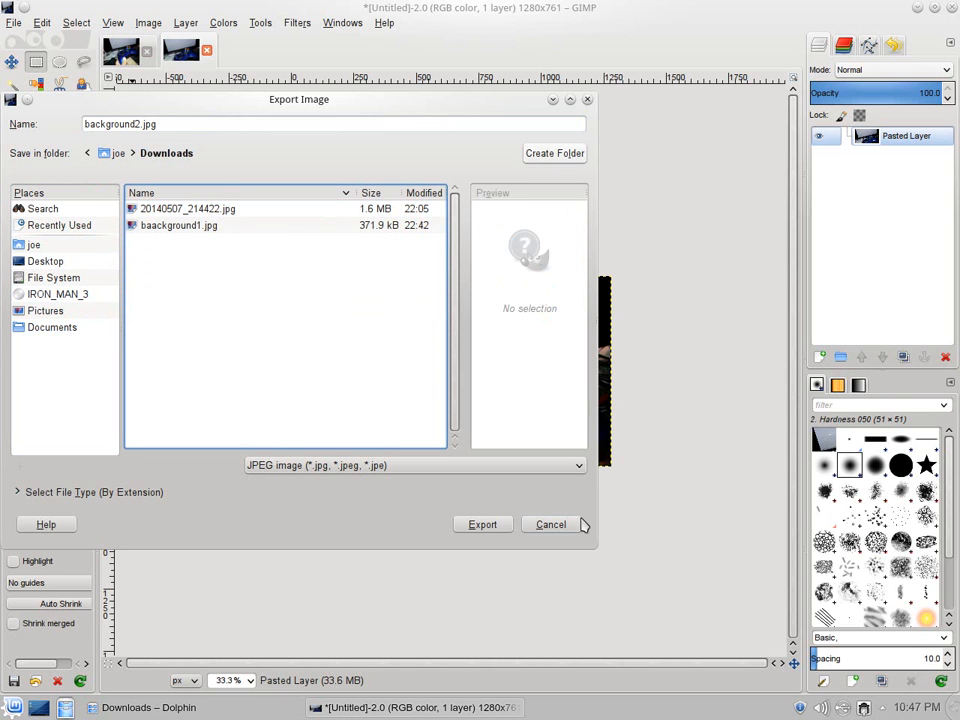
pyautogui.click(496, 528)
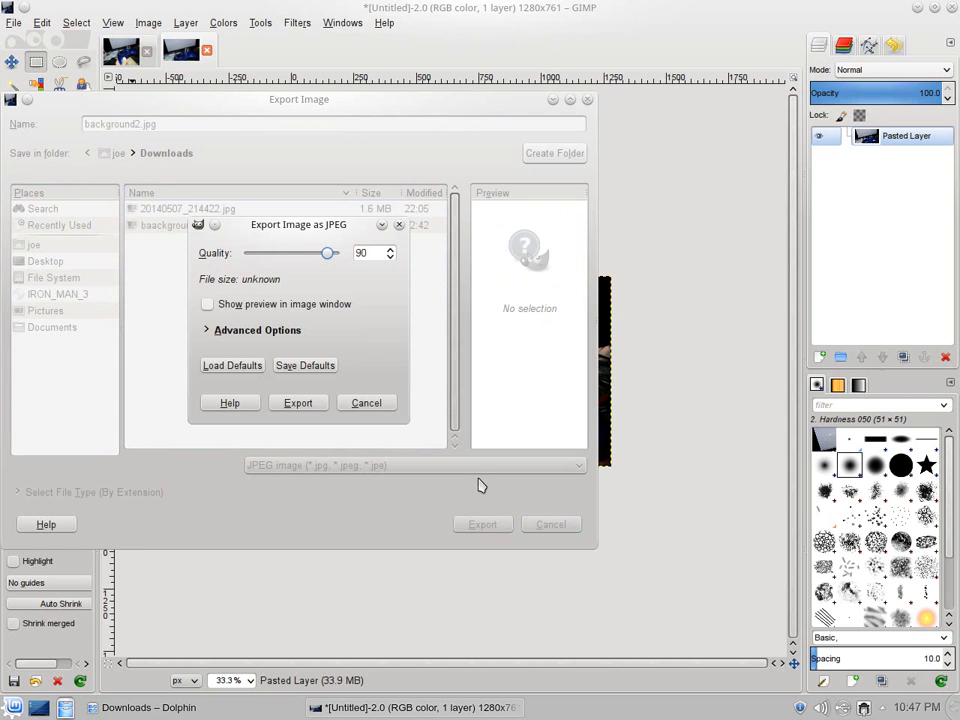
pyautogui.click(298, 403)
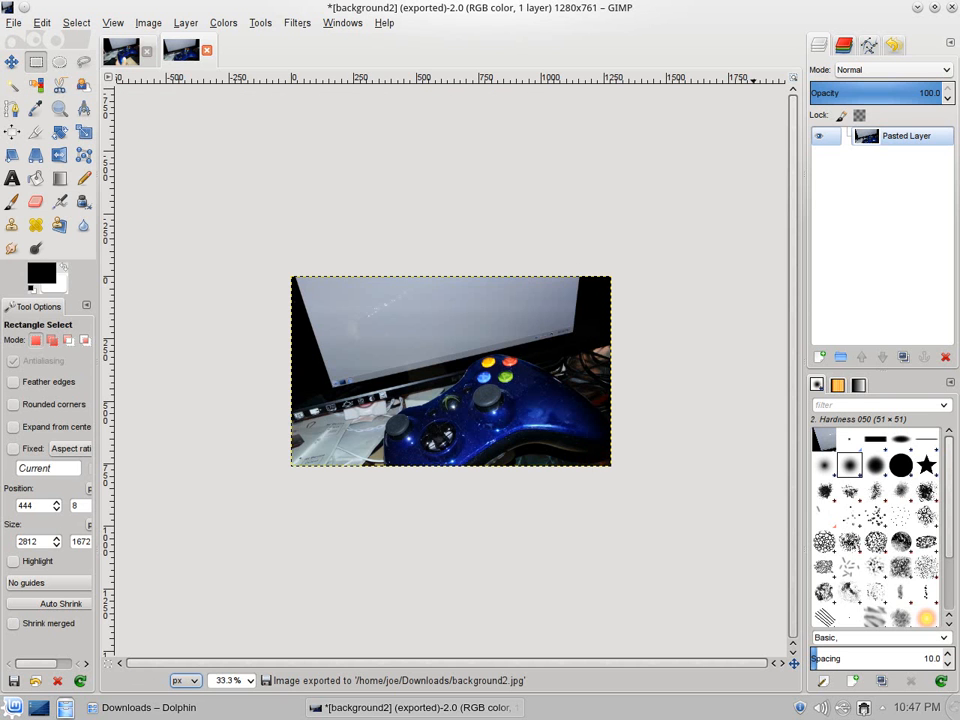
# Minimize GIMP, view the exported background2.jpg from the Downloads folder in Gwenview, and close the viewer.
pyautogui.click(917, 8)
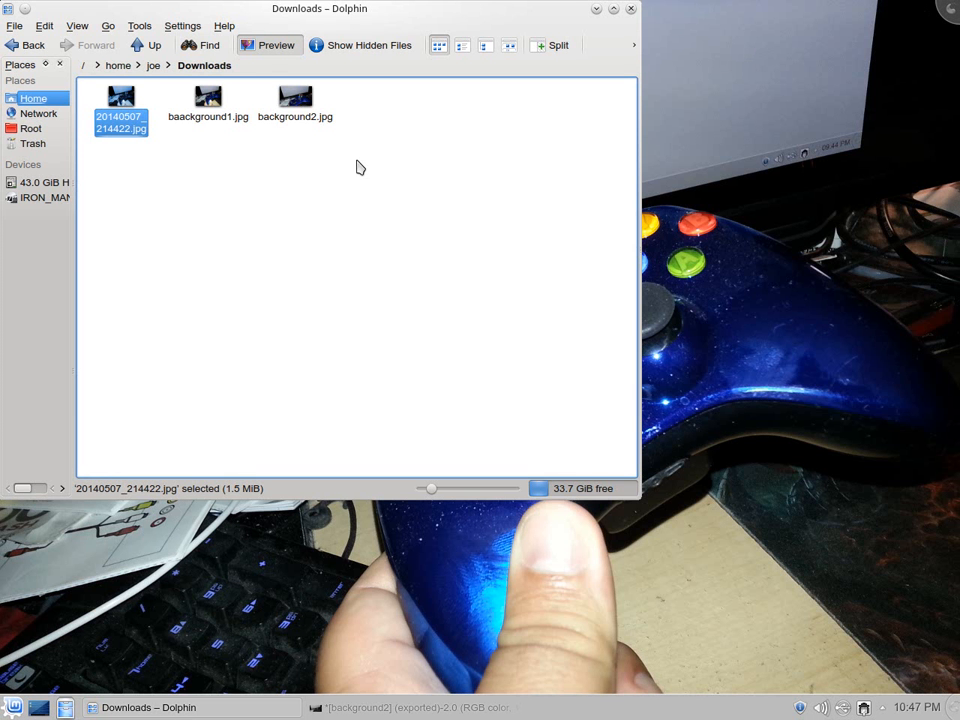
pyautogui.click(296, 98)
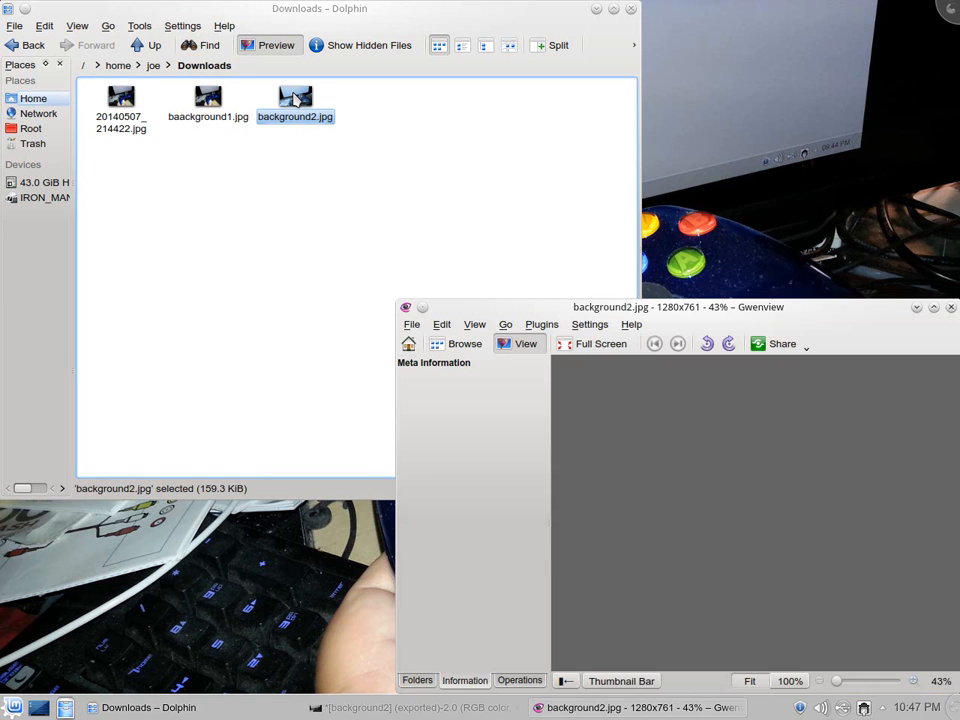
pyautogui.click(950, 307)
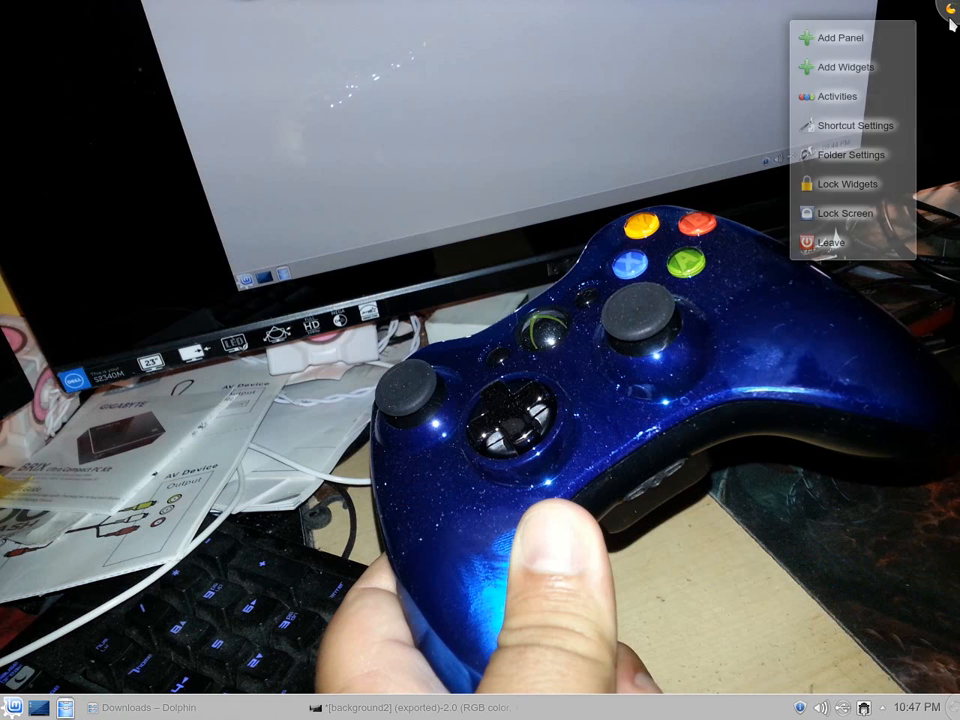
# Try to set background2.jpg as the desktop wallpaper through the desktop's folder settings.
pyautogui.click(947, 8)
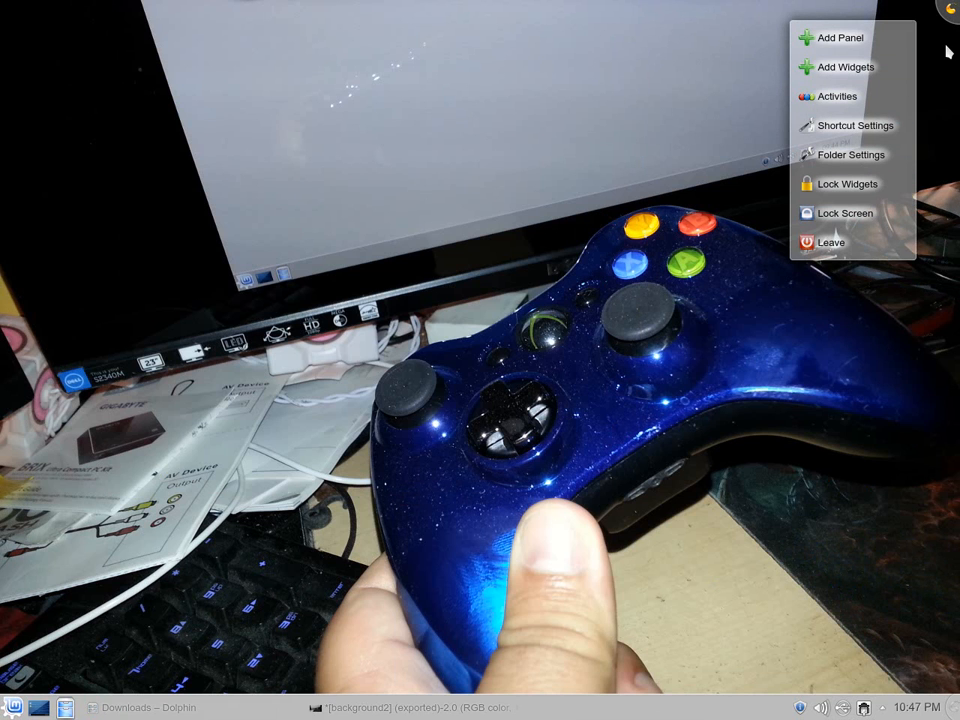
pyautogui.rightClick(950, 14)
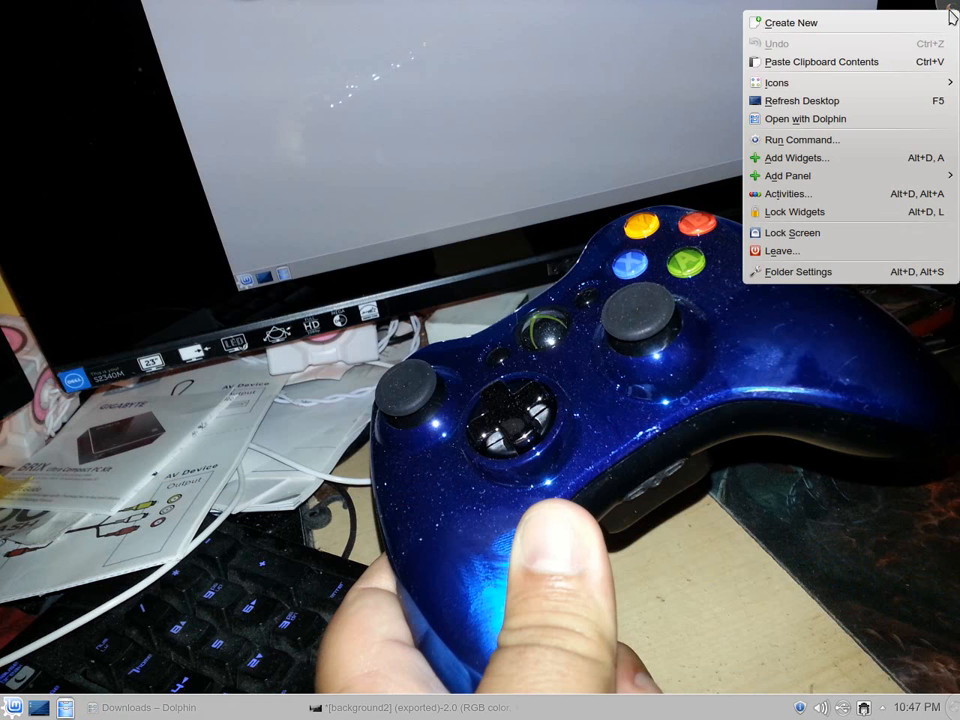
pyautogui.click(800, 271)
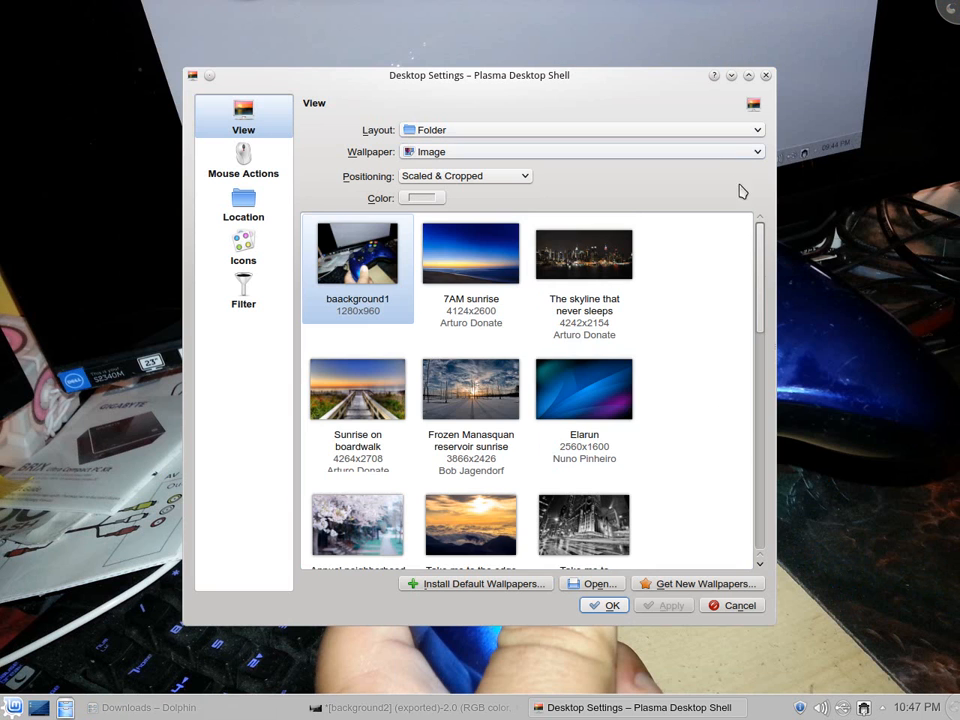
pyautogui.moveTo(759, 276); pyautogui.dragTo(760, 537)
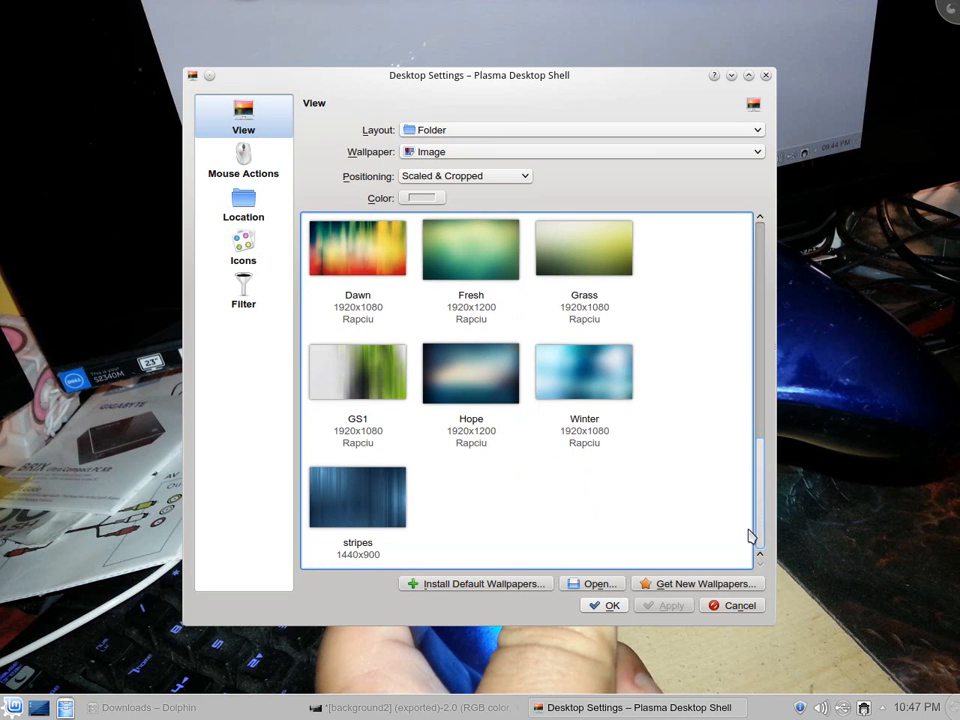
pyautogui.click(612, 586)
pyautogui.click(314, 358)
pyautogui.click(610, 605)
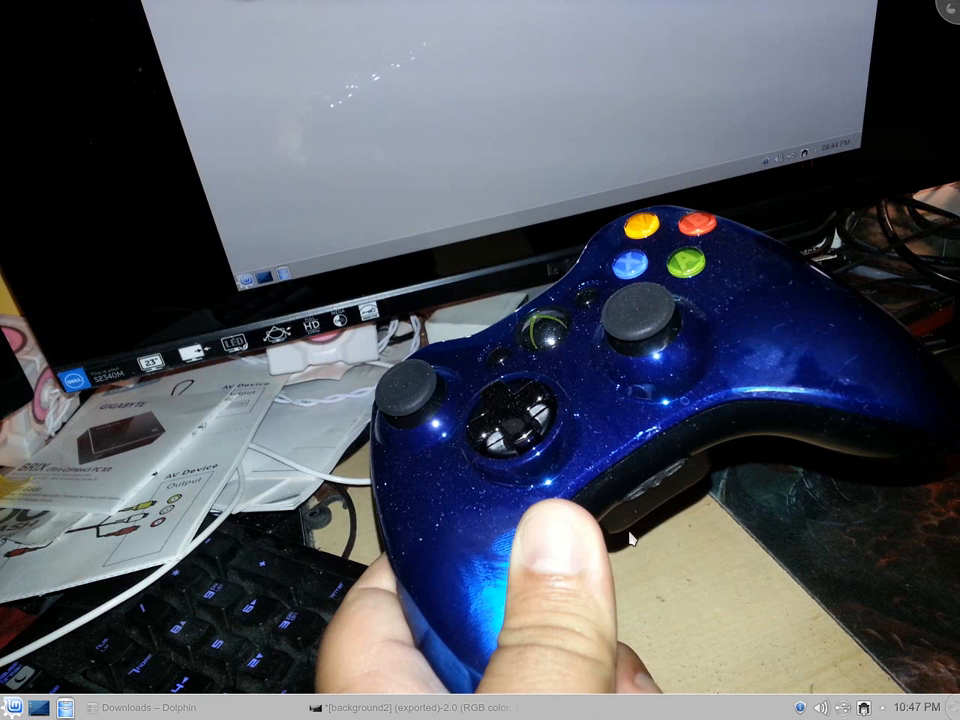
# Set background2.jpg from the Downloads folder as the desktop wallpaper, apply it, and close the desktop settings.
pyautogui.rightClick(952, 22)
pyautogui.click(800, 280)
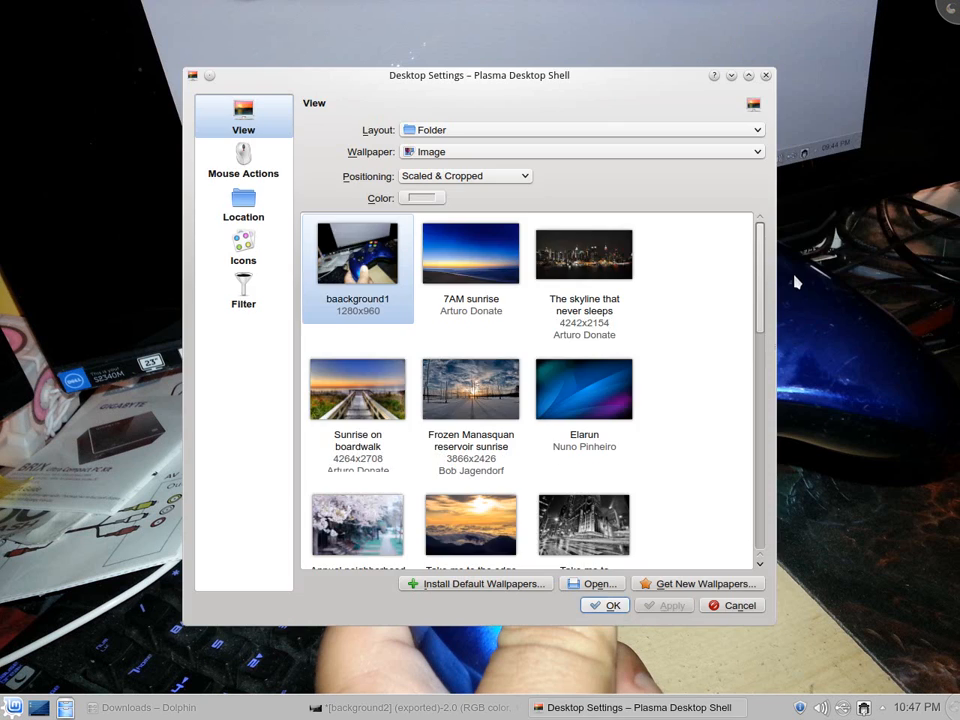
pyautogui.moveTo(761, 296); pyautogui.dragTo(778, 530)
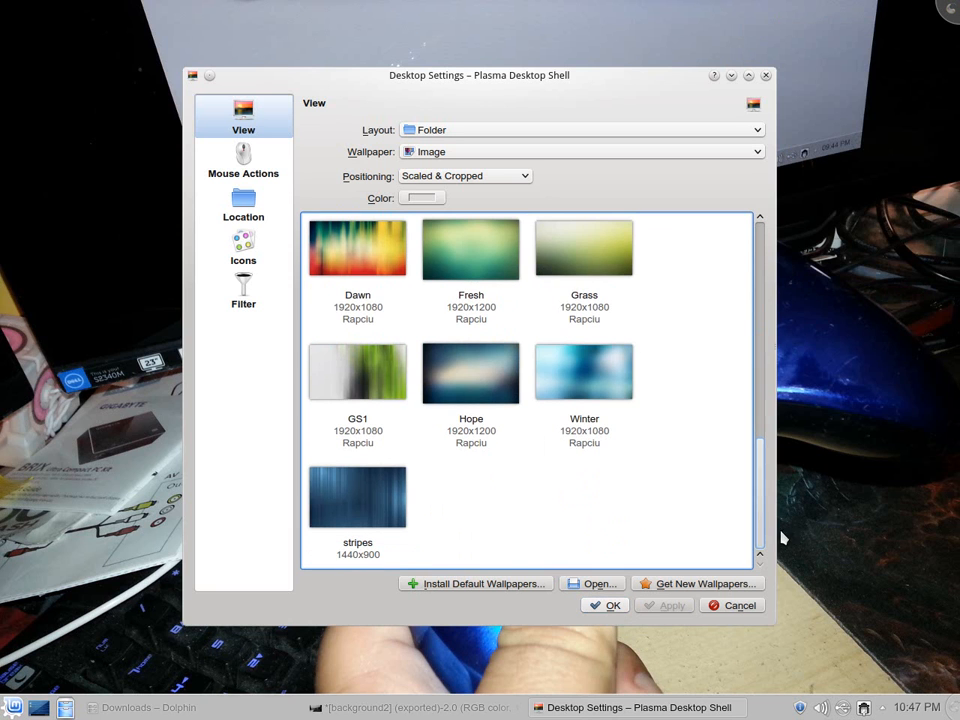
pyautogui.click(600, 583)
pyautogui.click(357, 370)
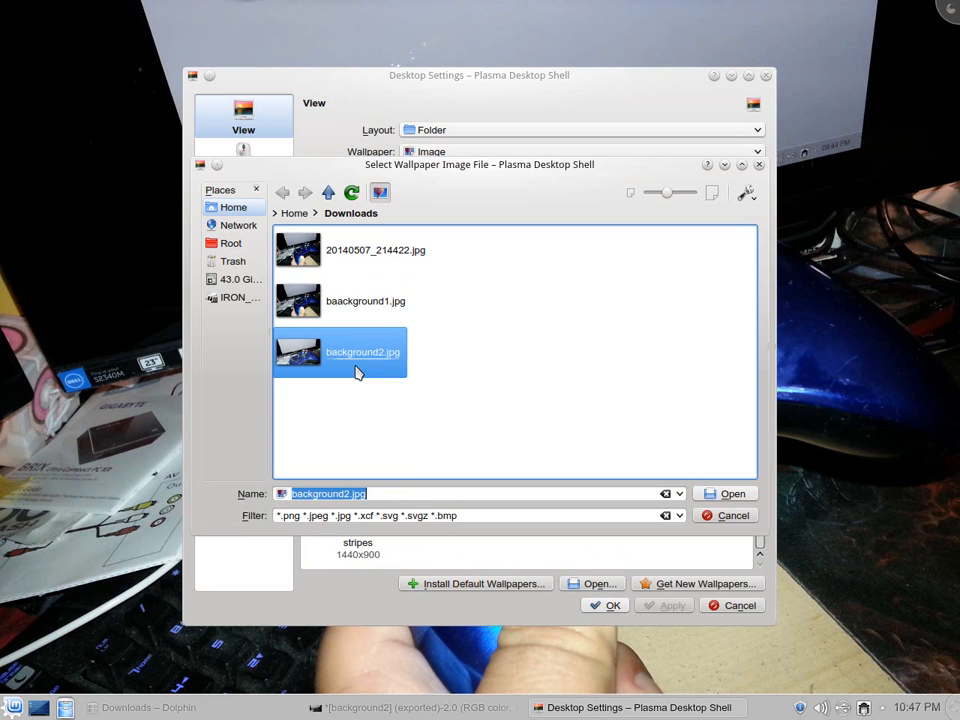
pyautogui.click(711, 492)
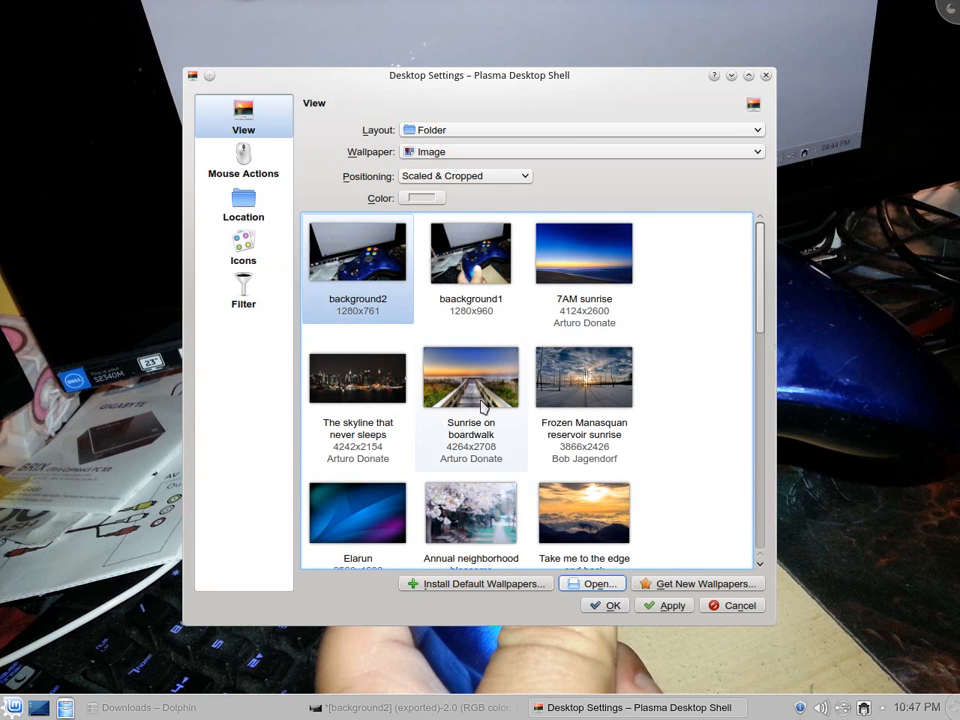
pyautogui.click(684, 607)
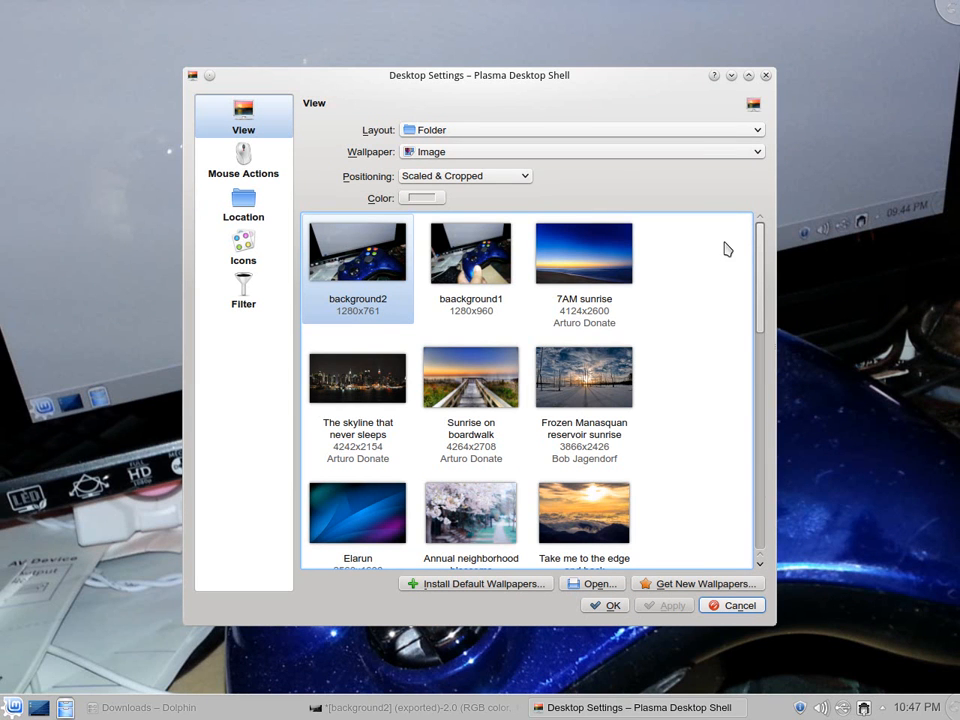
pyautogui.click(766, 77)
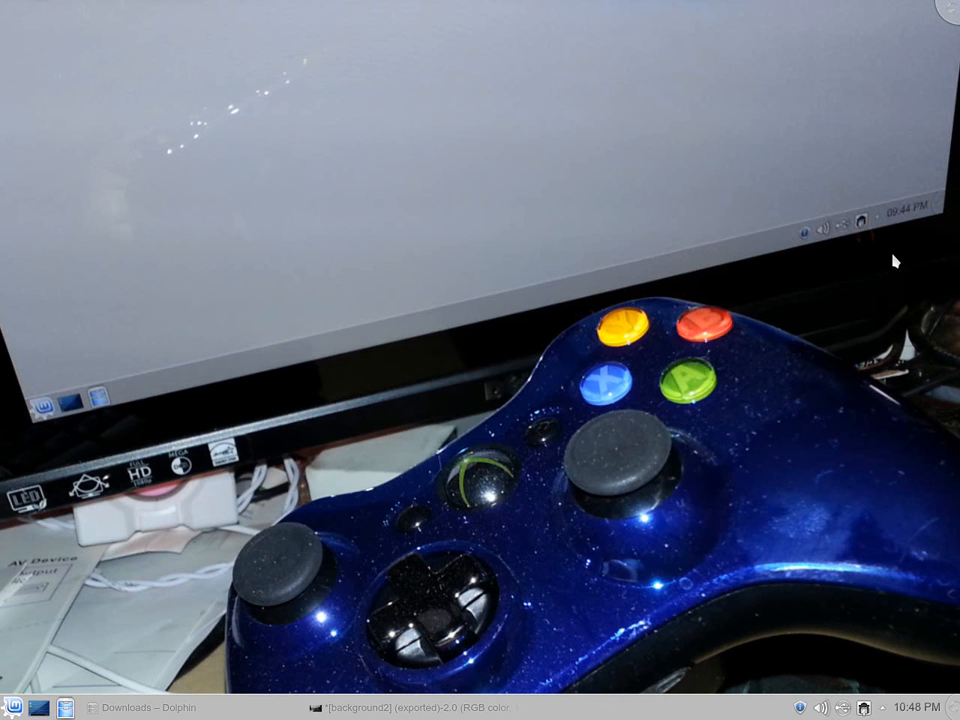